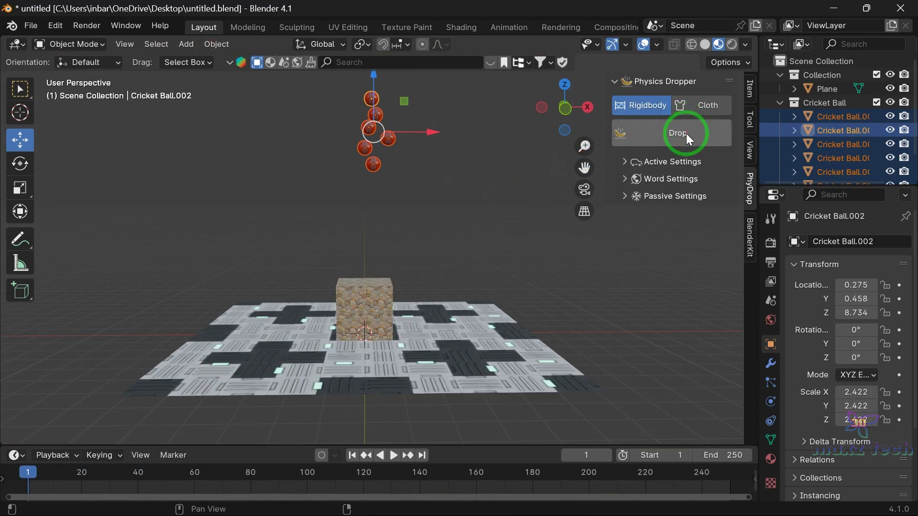
Drop the cricket balls onto the cube and floor, then reset the simulation to frame 1
click(686, 134)
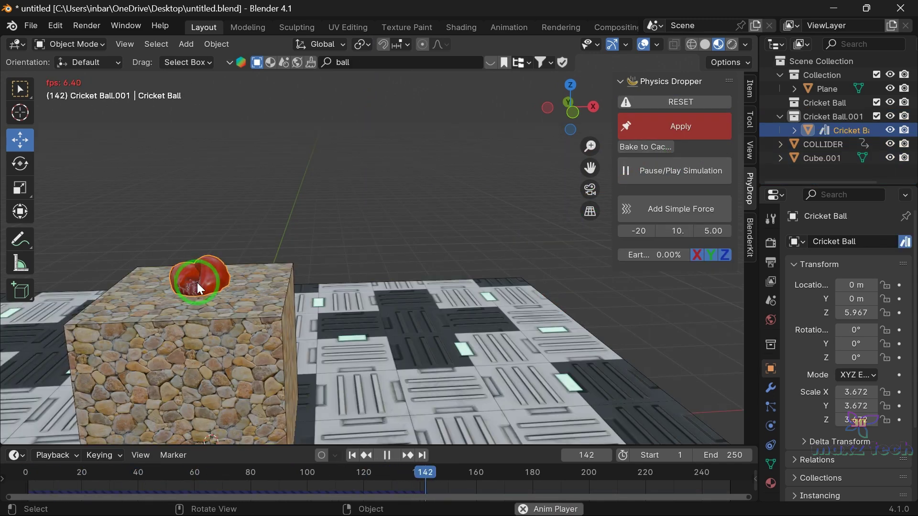
click(712, 103)
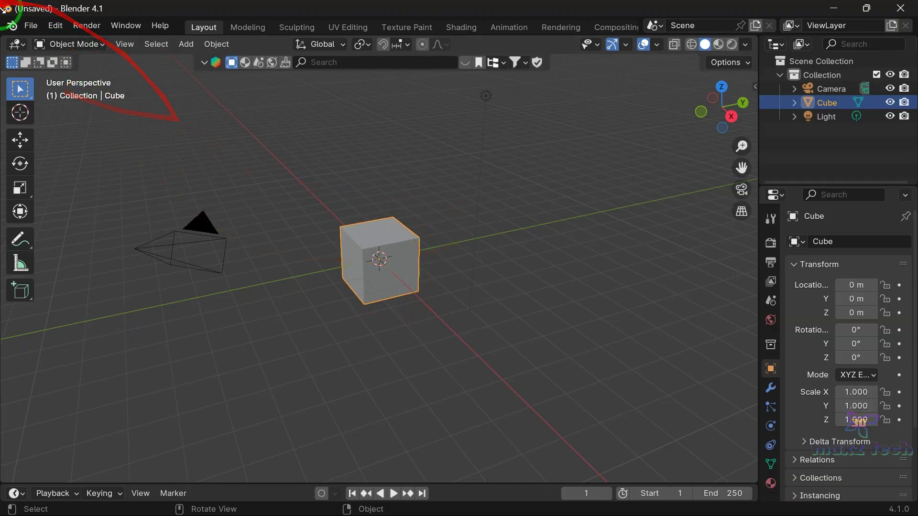
Check that the Physics Dropper add-on is enabled in Preferences > Add-ons
click(55, 25)
click(94, 180)
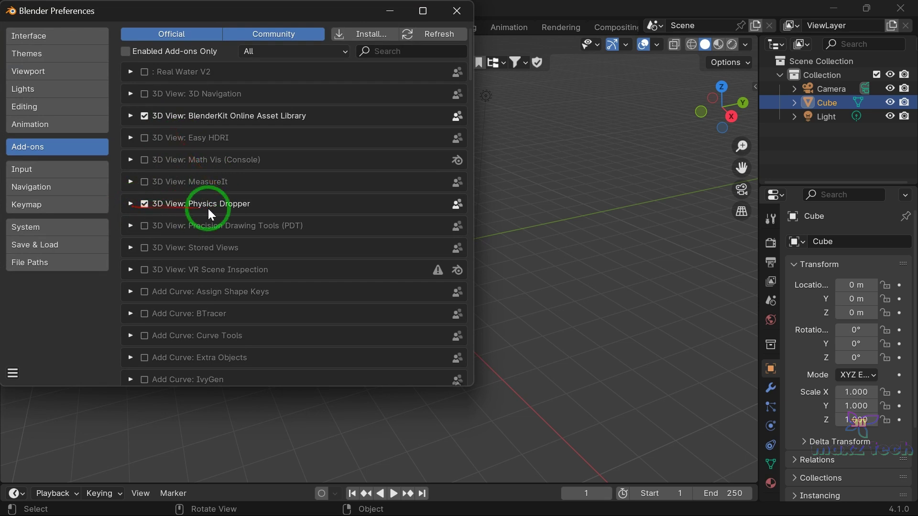
click(131, 203)
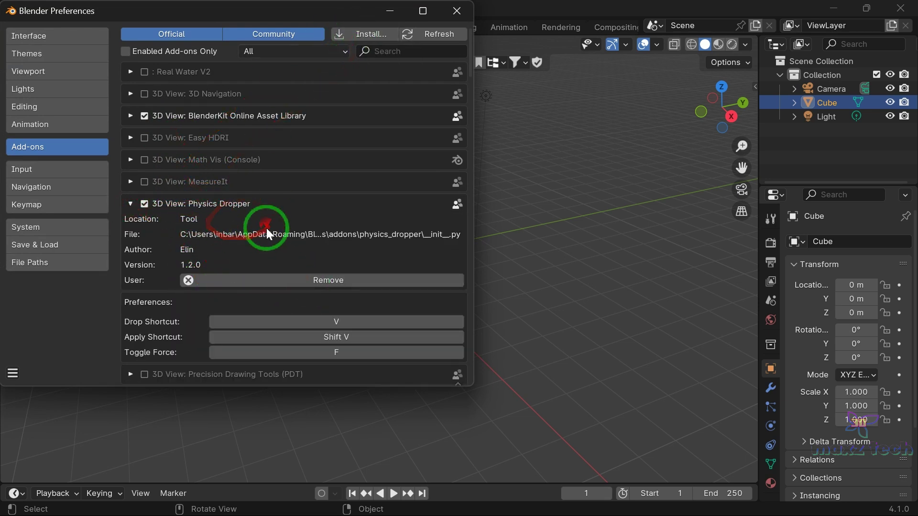
click(456, 11)
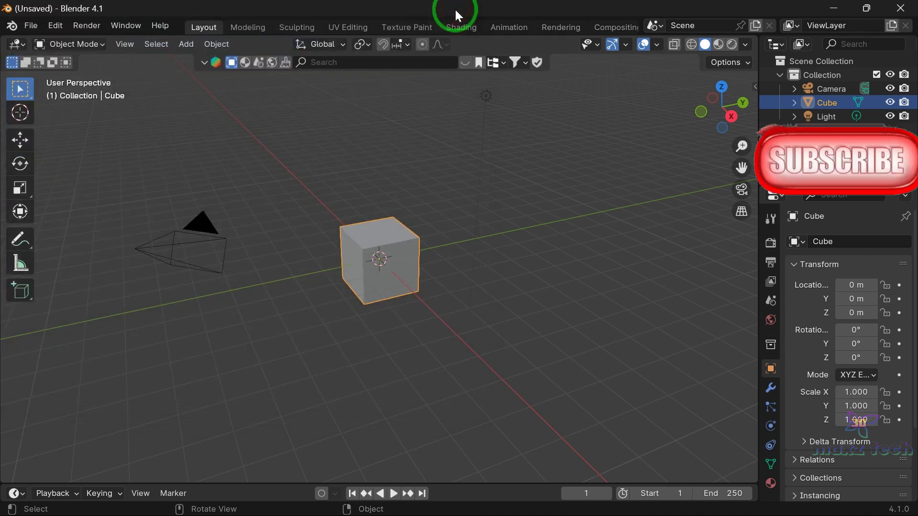
Delete the default camera, cube and light, and show the Physics Dropper sidebar
drag(160, 196, 539, 396)
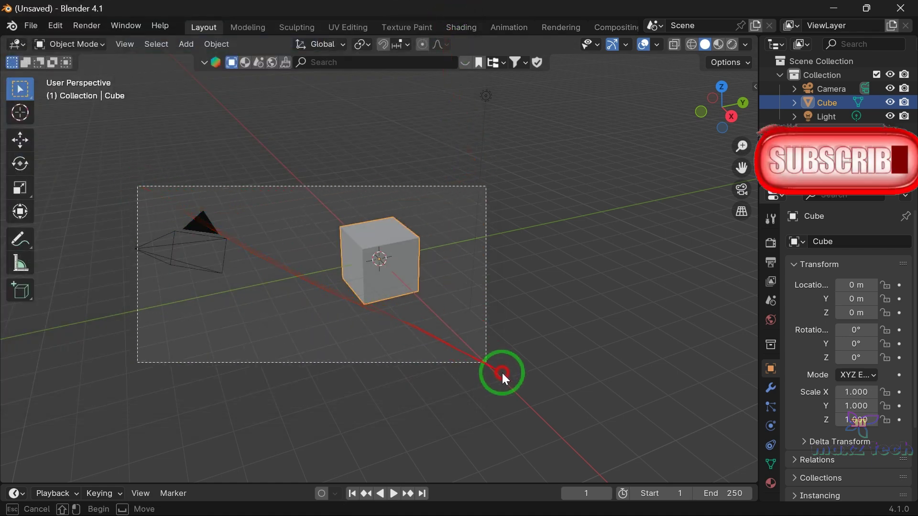
key(x)
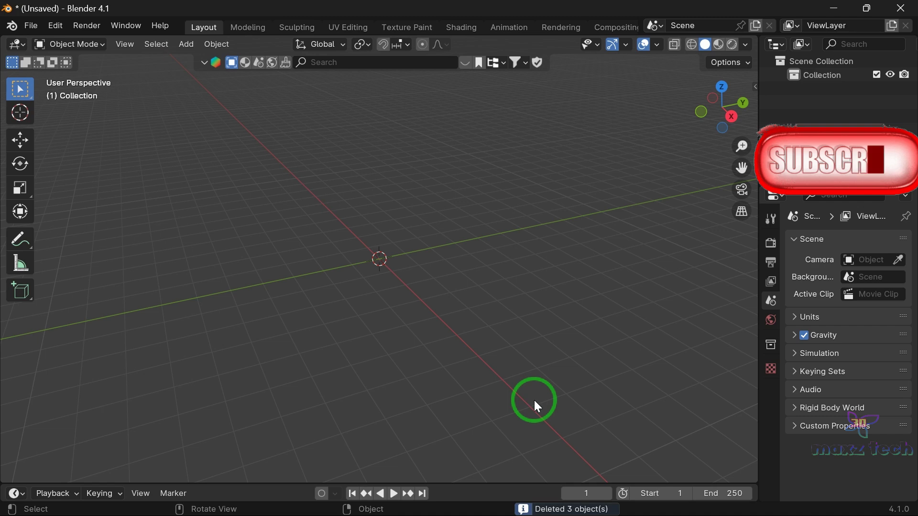
key(n)
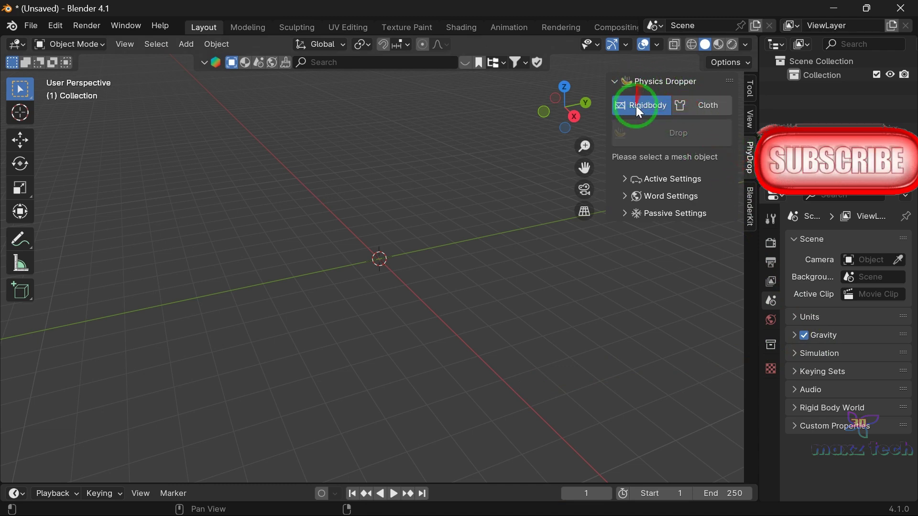
Preview the dropper's Cloth mode, then switch back to Rigidbody
click(707, 107)
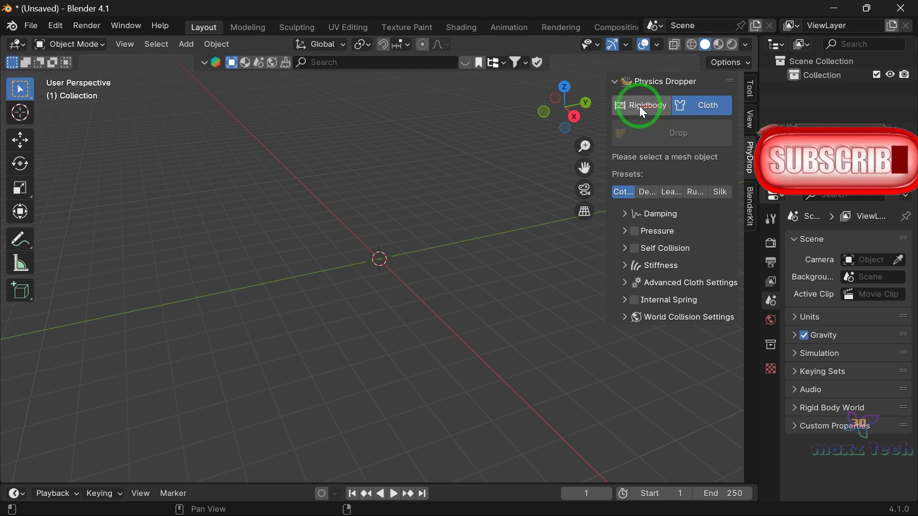
click(640, 105)
click(700, 105)
Expand the Active Settings, Word Settings and Passive Settings sections
click(634, 105)
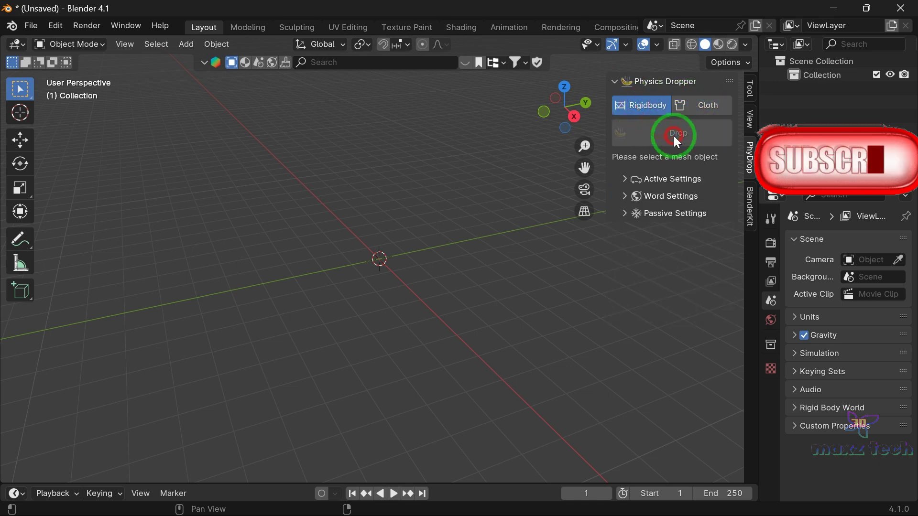
click(625, 179)
click(625, 325)
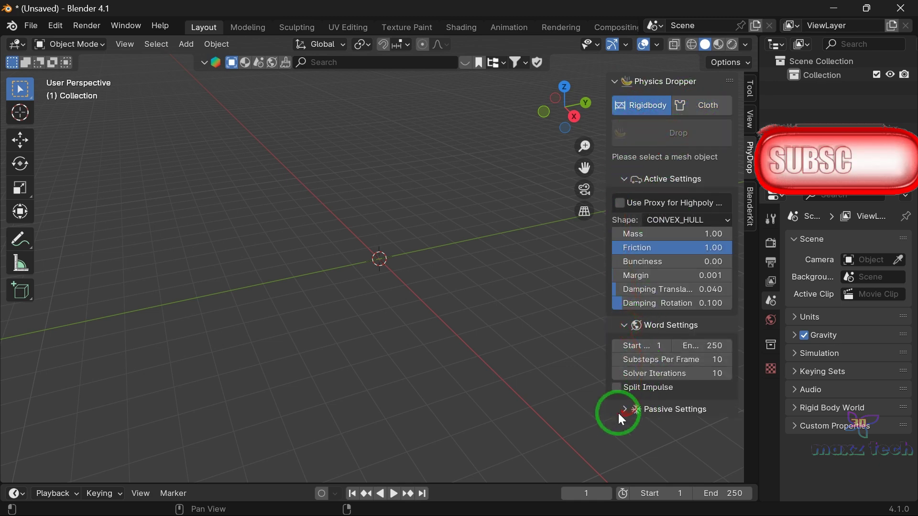
click(618, 411)
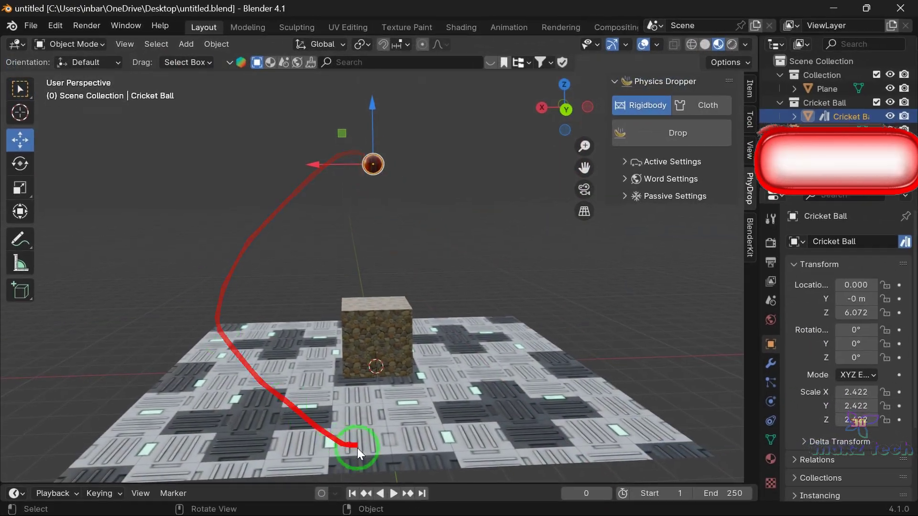
Click the textured cube, floor plane and cricket ball, viewing the scene from above
click(380, 341)
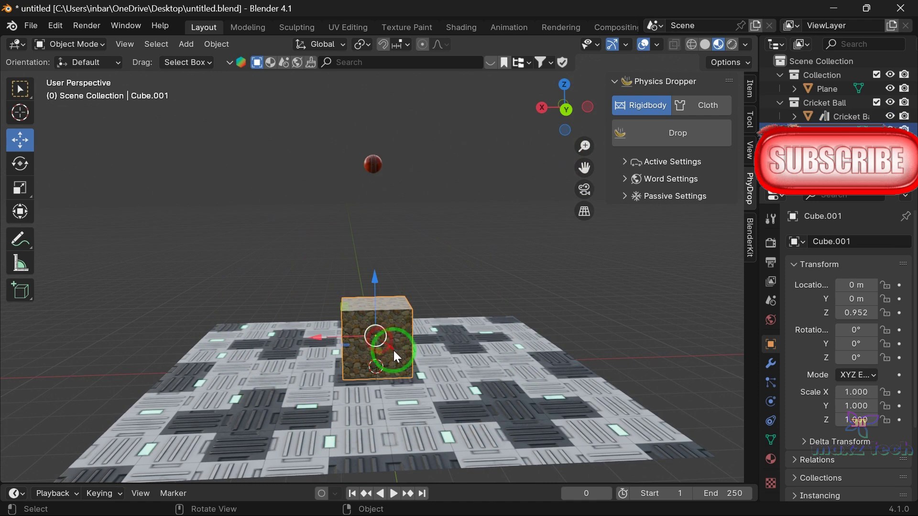
click(479, 406)
click(373, 164)
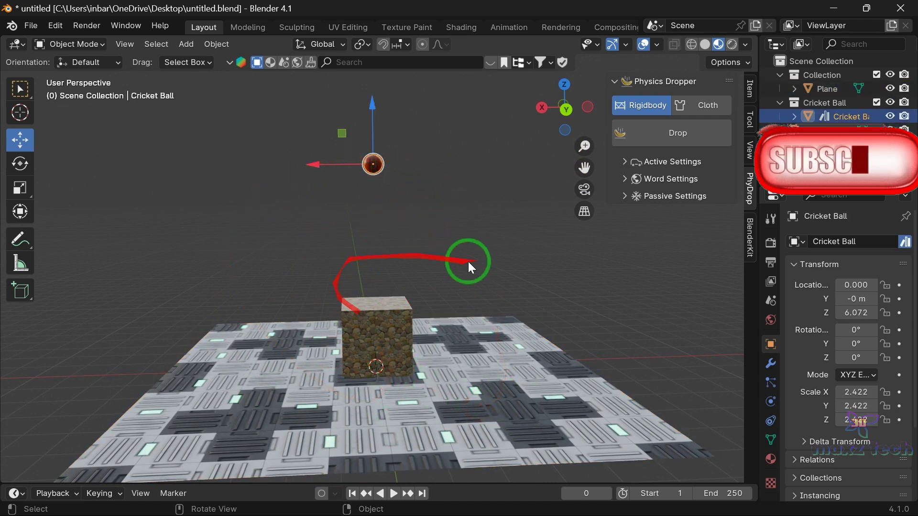
mouse_move(564, 84)
mouse_down()
mouse_move(486, 117)
mouse_move(567, 115)
mouse_up()
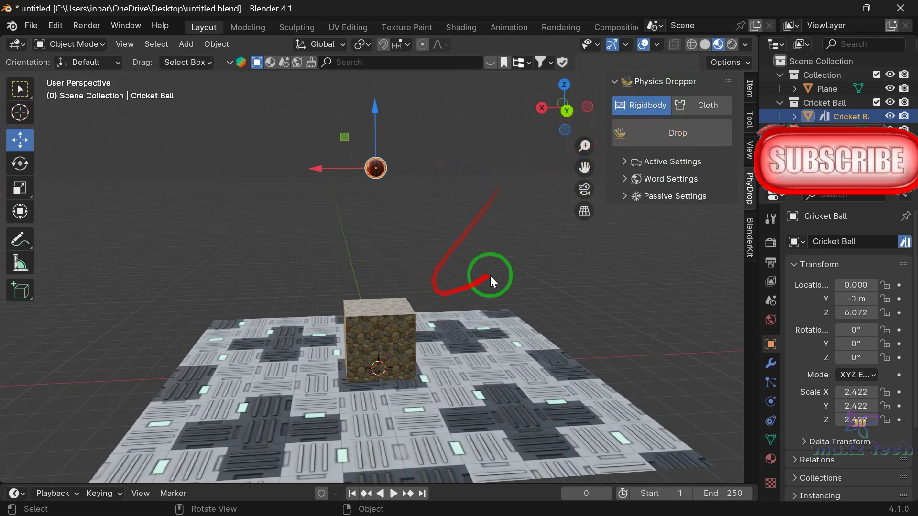
Drop only the cricket ball onto the cube, then lower the earthquake strength
click(549, 355)
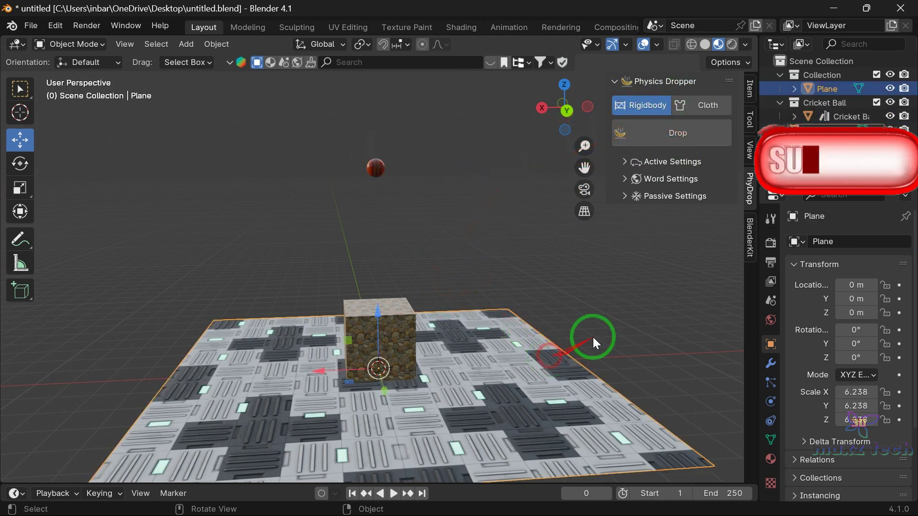
click(526, 180)
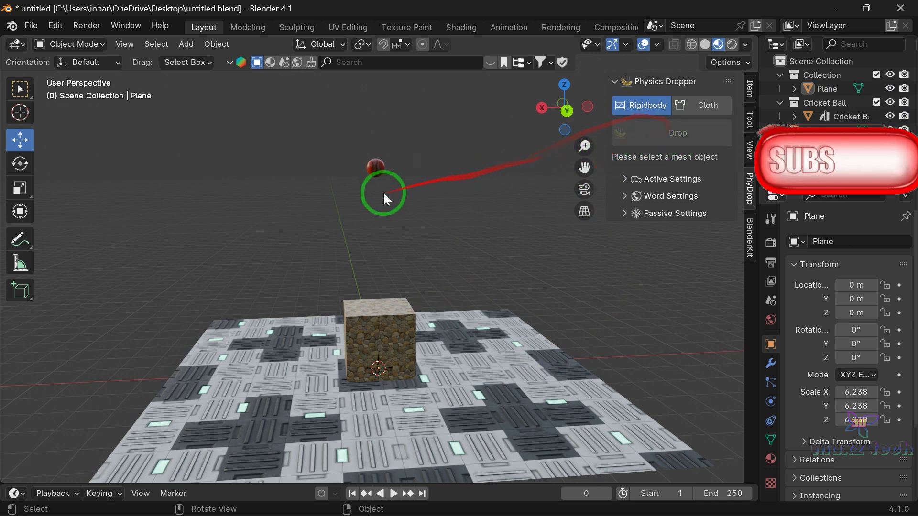
click(376, 169)
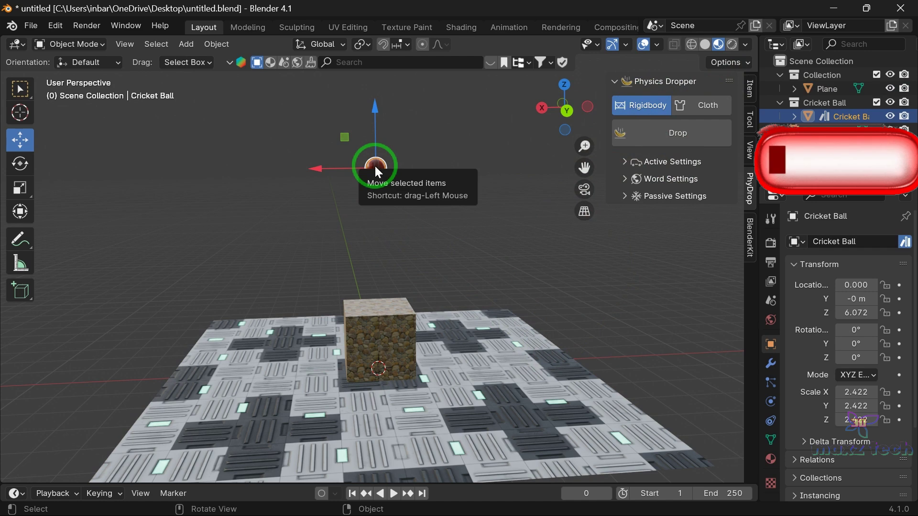
click(686, 135)
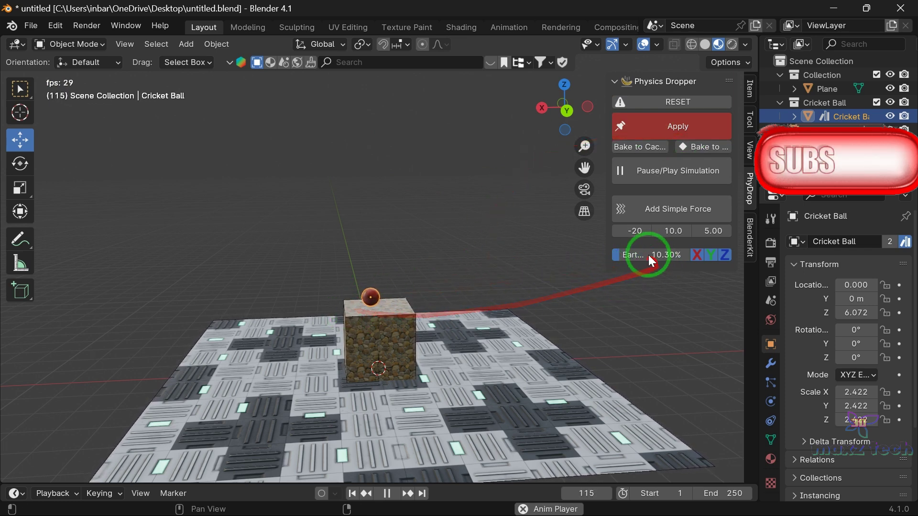
drag(648, 255, 586, 255)
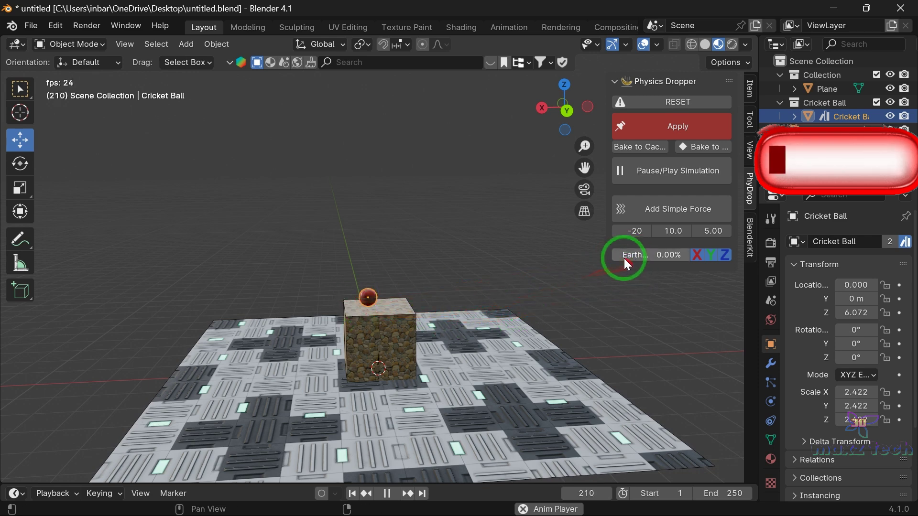
Raise the Earthquake slider to about 64.85%, viewing from above and then the front
drag(623, 255, 663, 255)
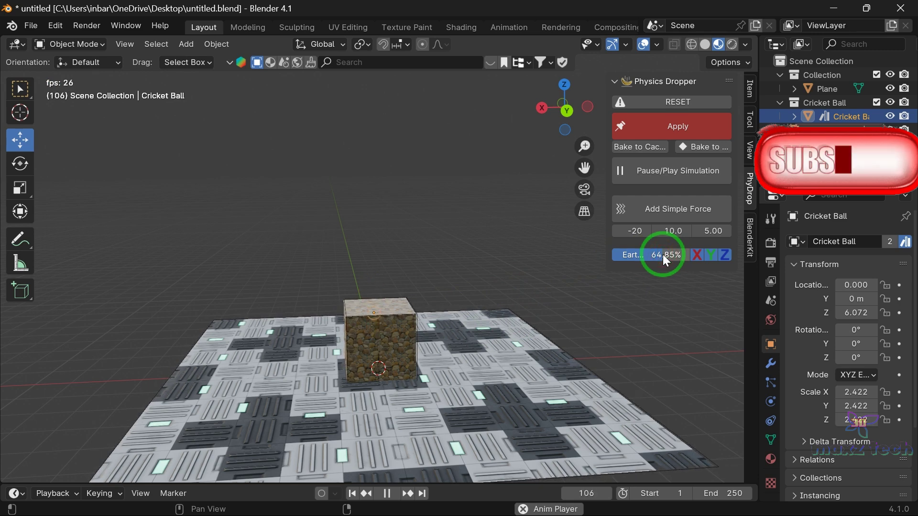
mouse_move(571, 89)
mouse_down()
mouse_move(456, 156)
mouse_move(563, 97)
mouse_up()
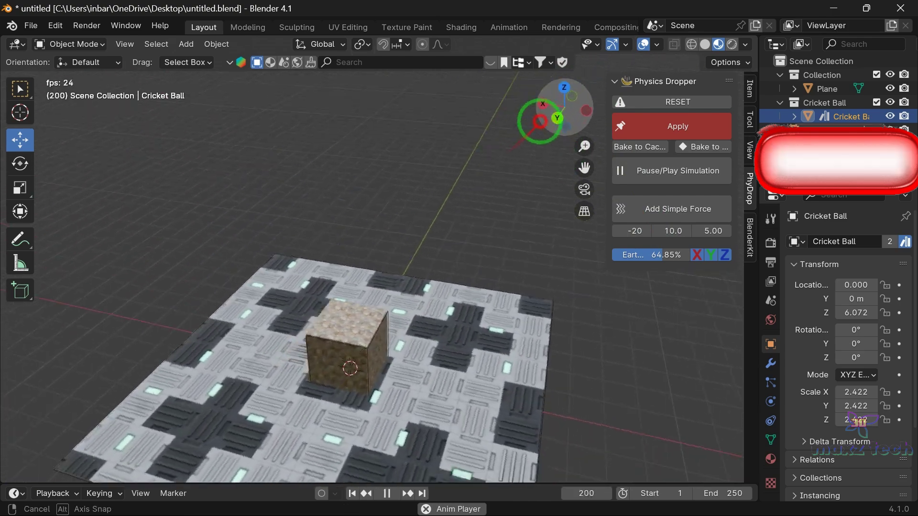
mouse_move(563, 97)
mouse_down()
mouse_move(576, 94)
mouse_move(575, 119)
mouse_up()
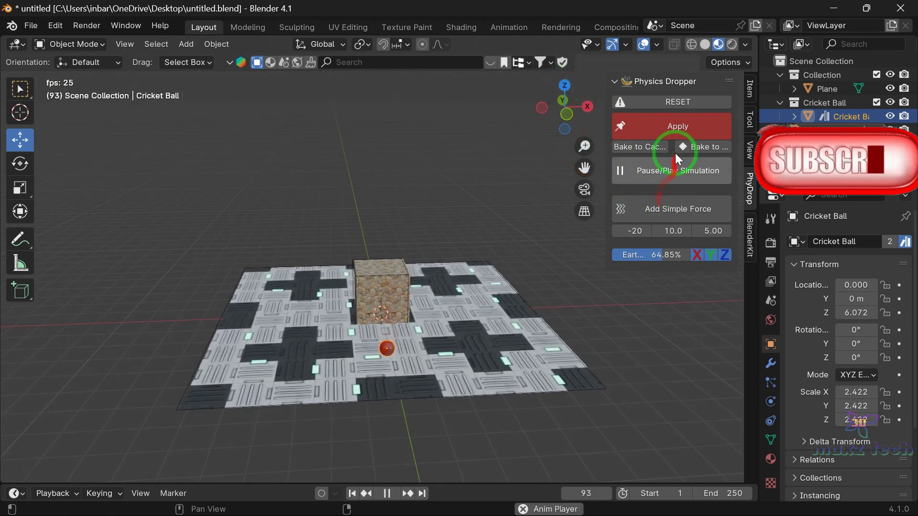
Reset the drop to frame 1 and enlarge the timeline to show frame numbers
click(675, 101)
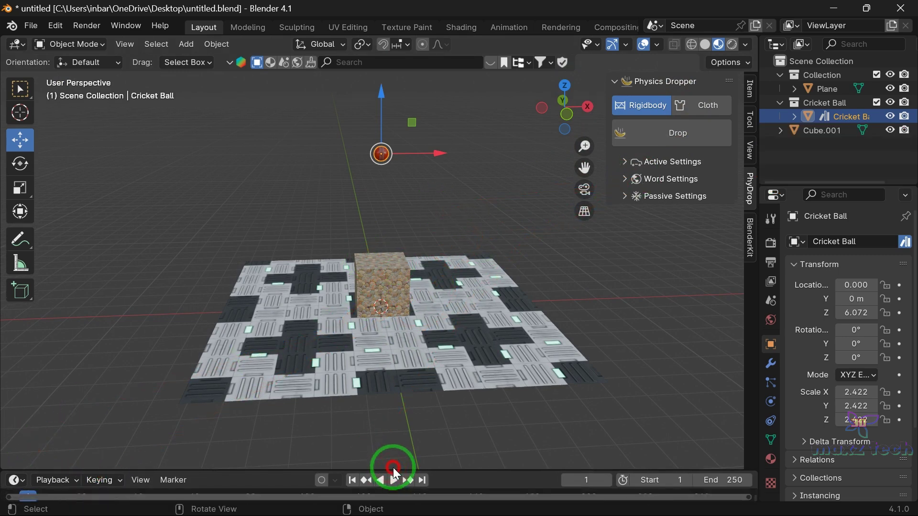
drag(389, 480, 394, 446)
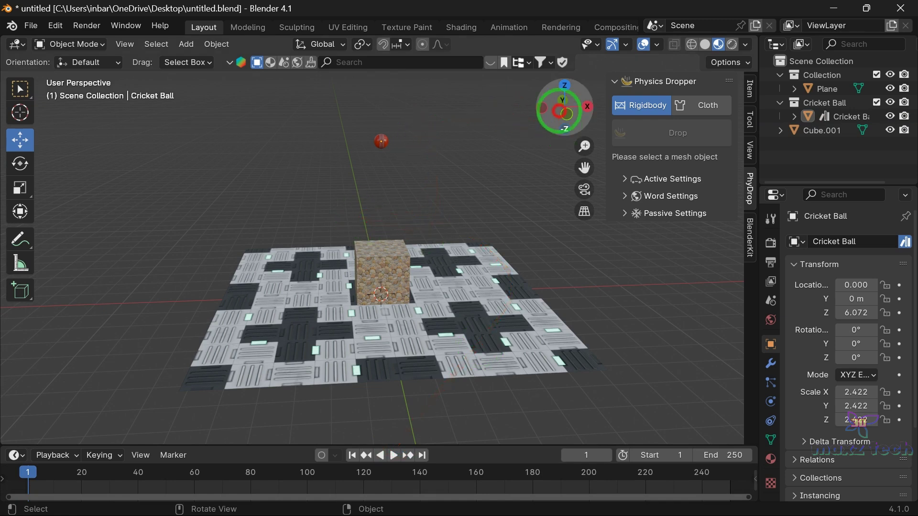
drag(563, 108, 557, 132)
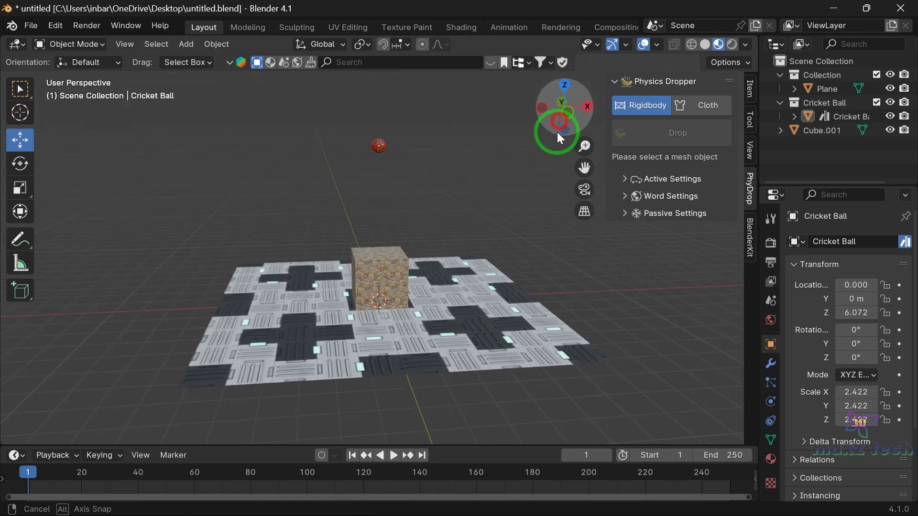
Duplicate the cricket ball into a loose cluster up to Cricket Ball.015, then deselect
click(376, 149)
key(shift+d)
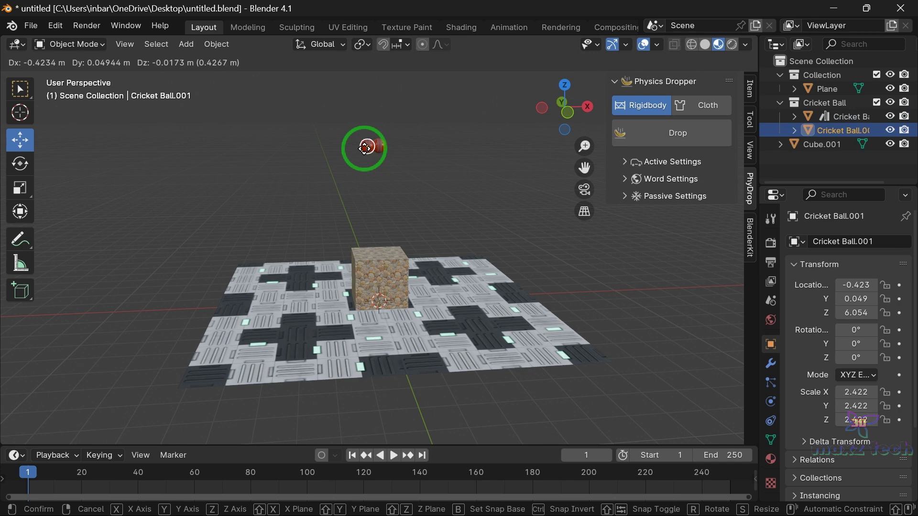
click(367, 144)
key(shift+d)
click(368, 141)
key(shift+d)
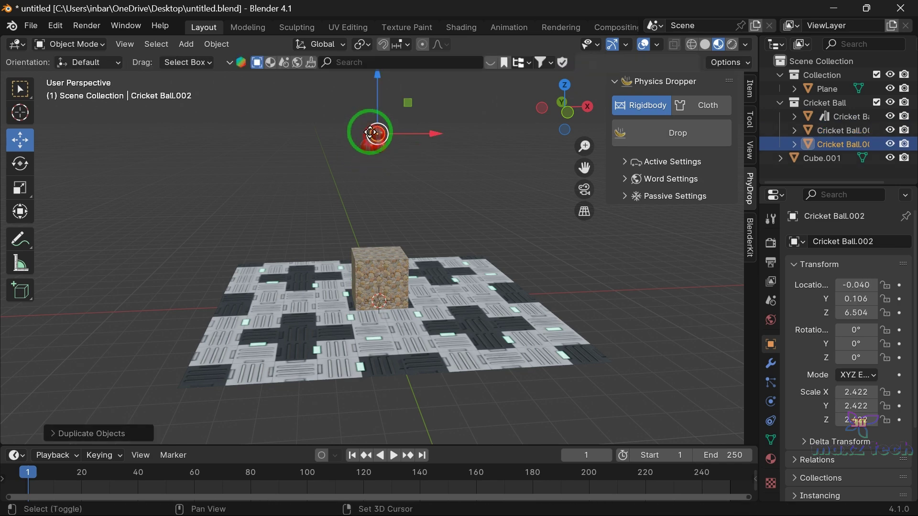
click(370, 133)
key(shift+d)
key(shift+d)
click(371, 106)
key(shift+d)
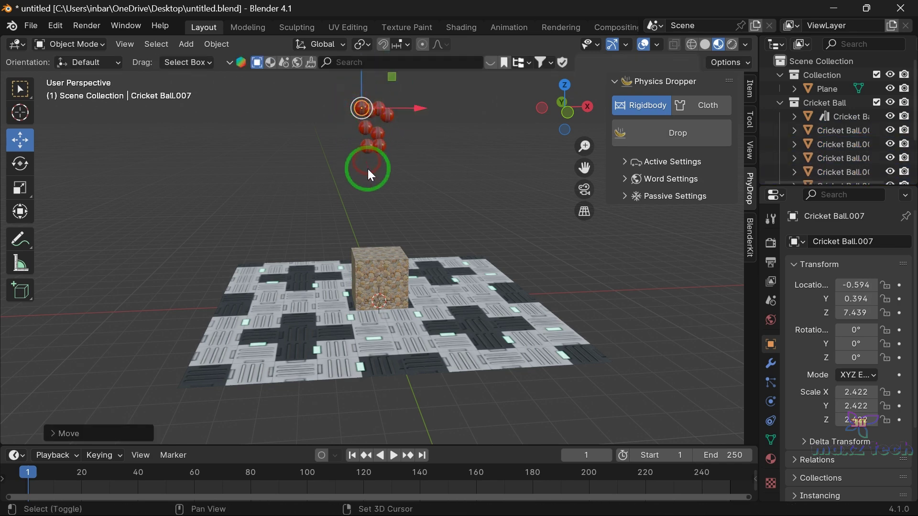
click(368, 168)
key(shift+d)
click(390, 144)
key(shift+d)
click(400, 153)
key(shift+d)
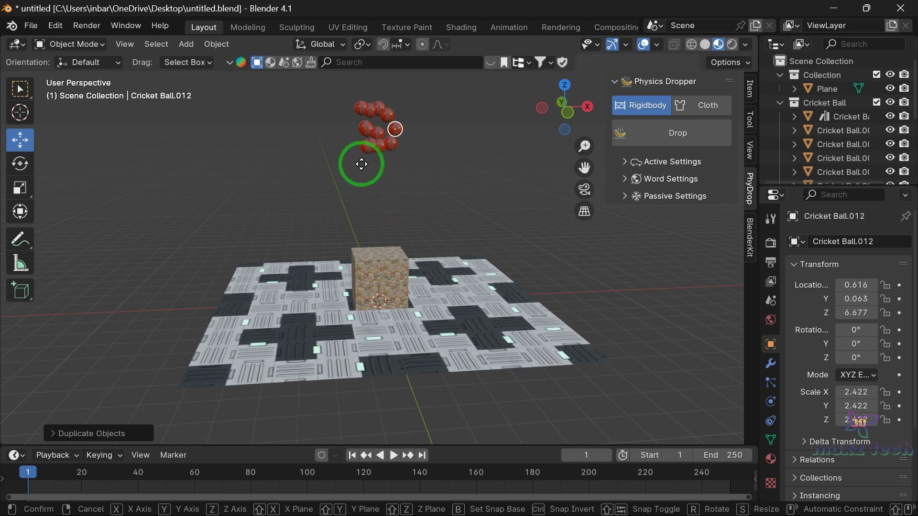
click(393, 131)
key(shift+d)
click(353, 172)
key(shift+d)
click(337, 187)
key(shift+d)
click(327, 185)
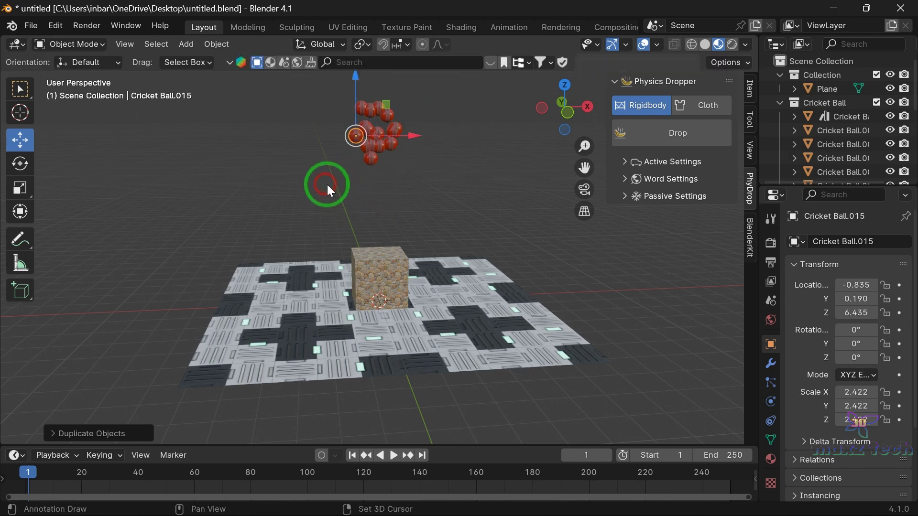
click(466, 179)
drag(588, 105, 562, 168)
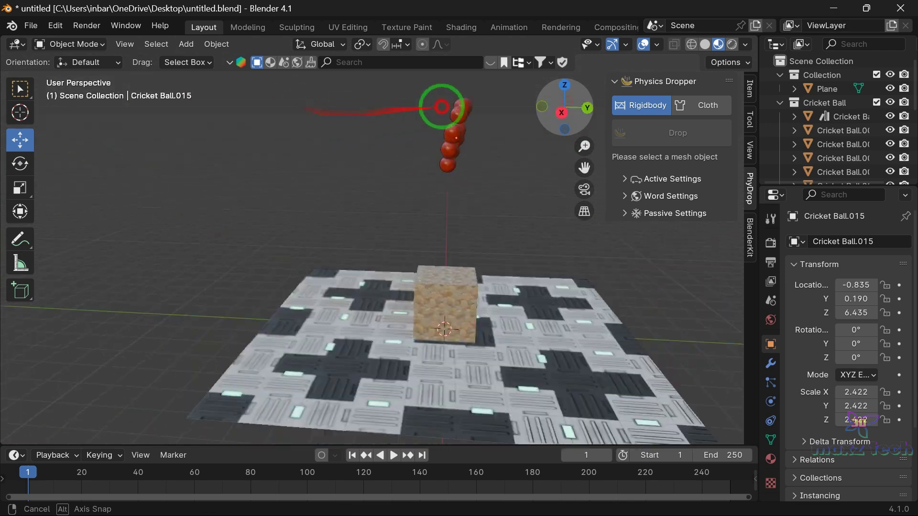
scroll(562, 168, up, 2)
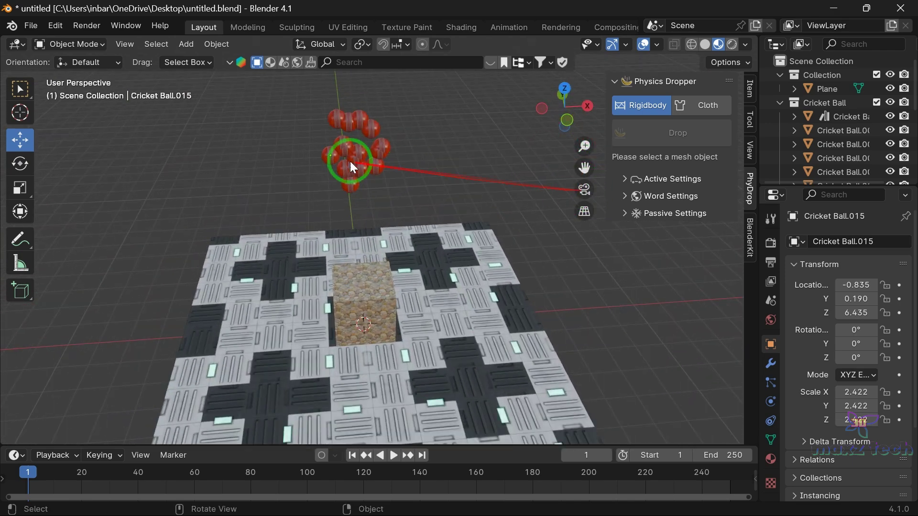
Box-select every cricket ball in the cluster and view from a lower angle
drag(309, 88, 424, 198)
mouse_move(573, 106)
mouse_down()
mouse_move(581, 102)
mouse_move(578, 173)
mouse_up()
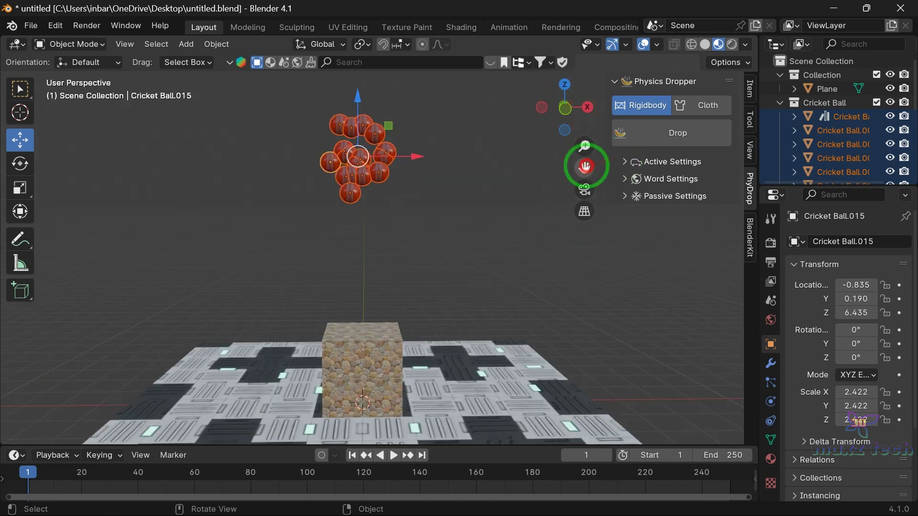
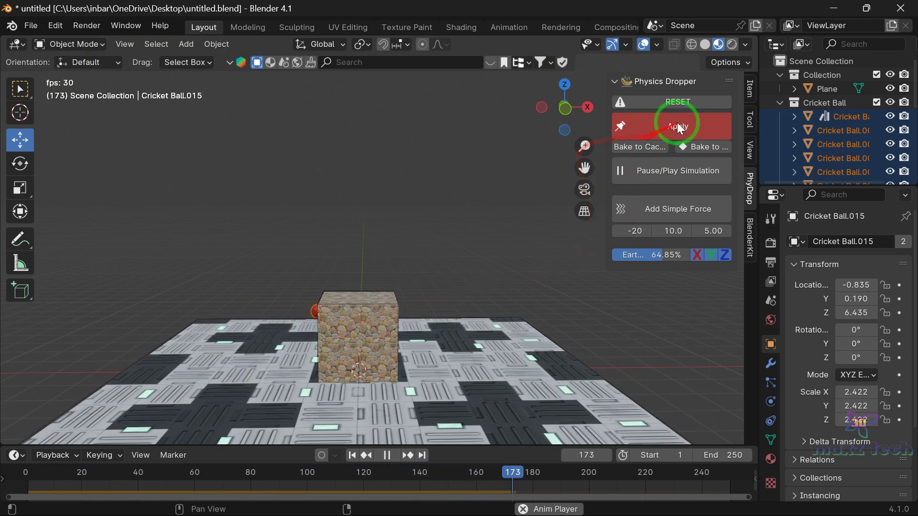
Reset, replay the cricket-ball rigidbody drop, stop playback, and reset again
click(678, 103)
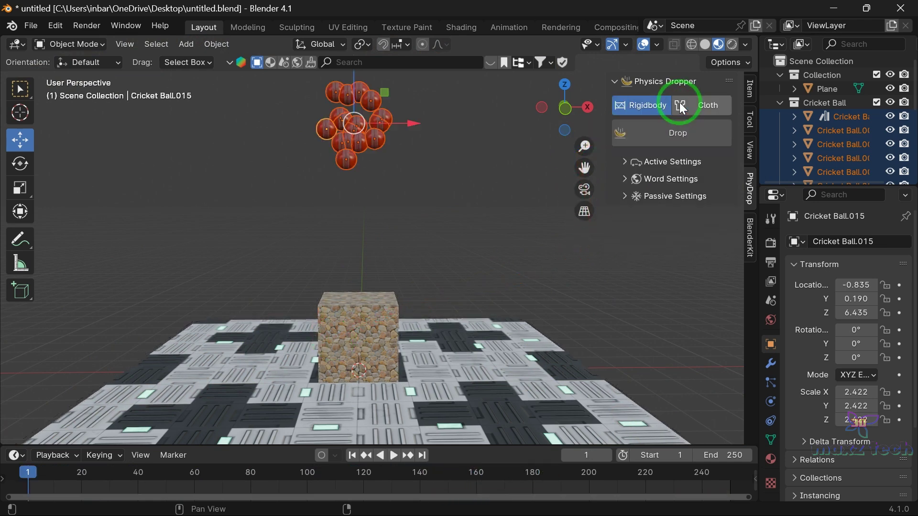
click(662, 140)
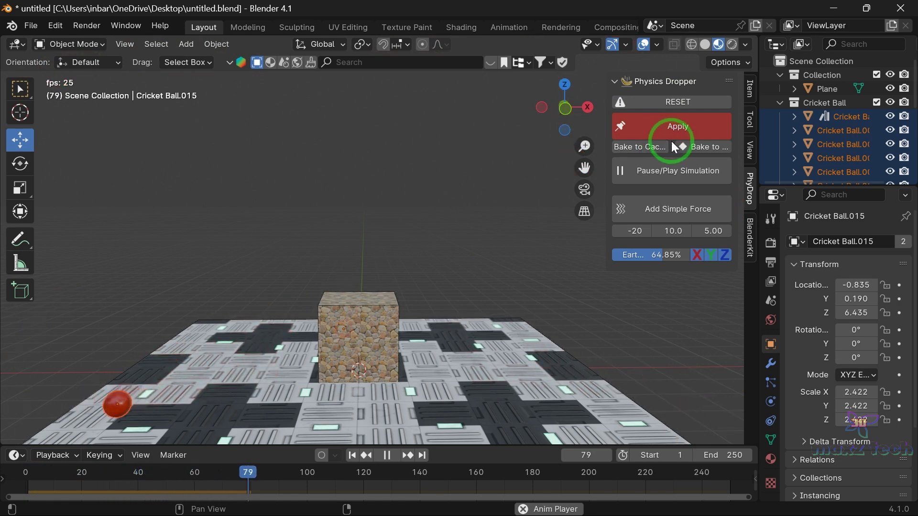
key(space)
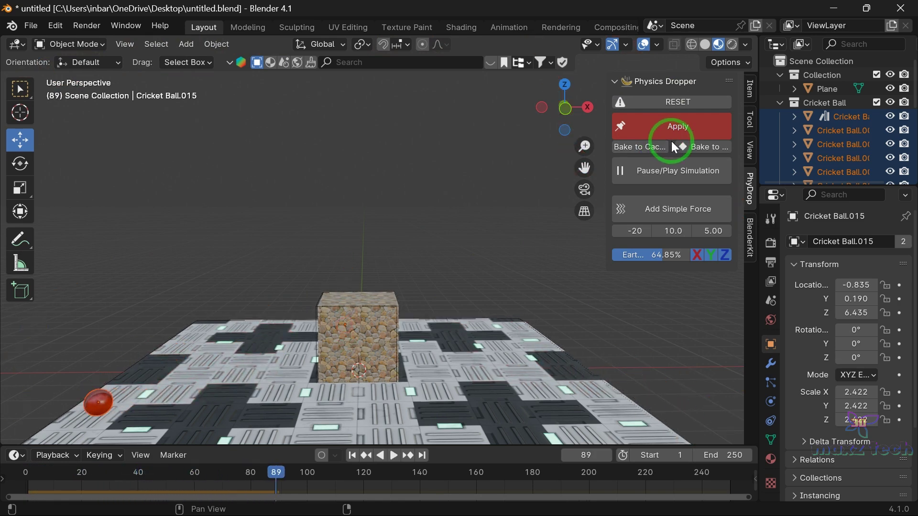
click(674, 102)
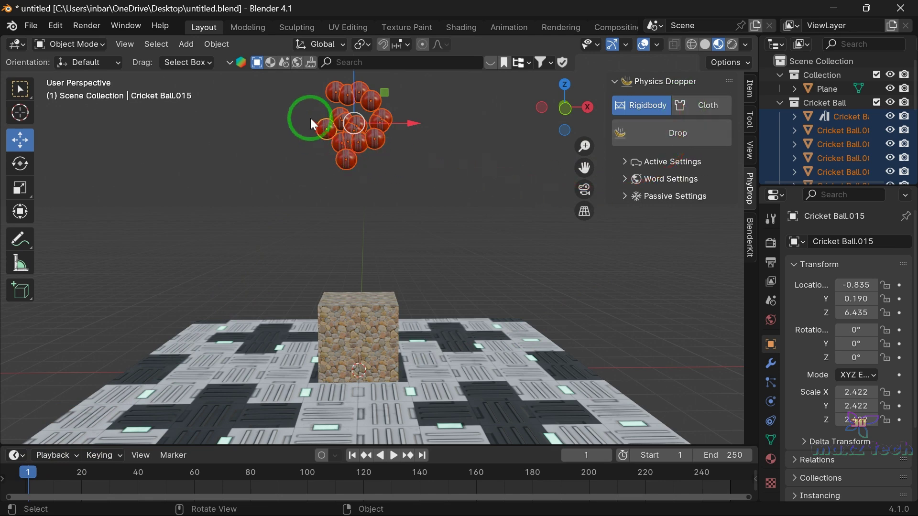
Delete the clustered cricket balls and raise one remaining ball along Z
drag(309, 117, 391, 182)
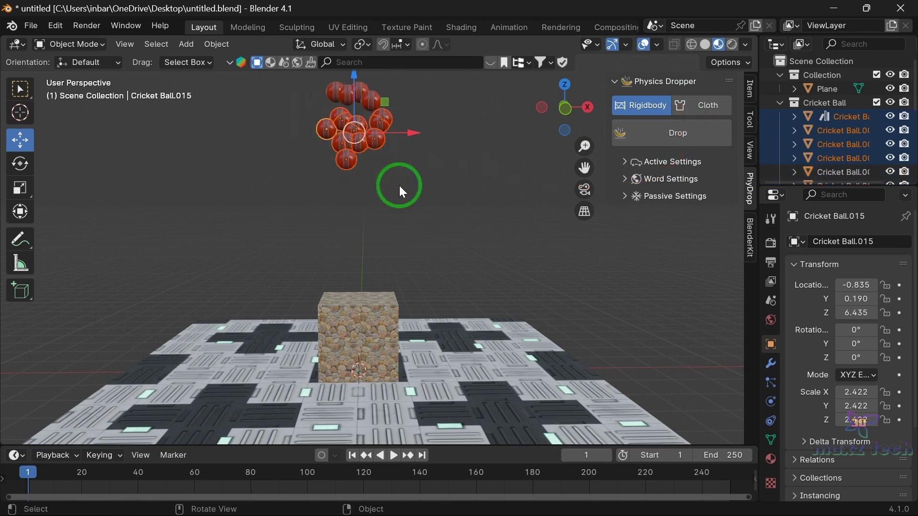
key(Delete)
click(373, 101)
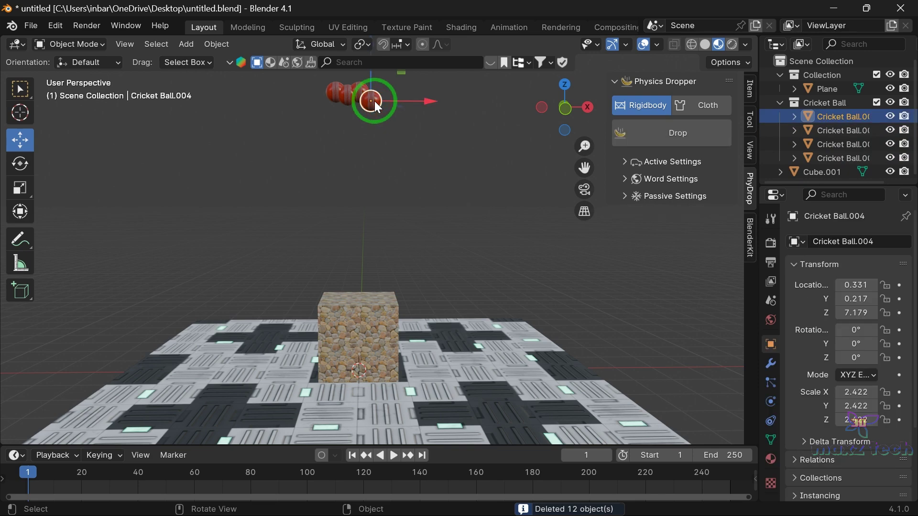
scroll(375, 101, down, 2)
key(g)
key(z)
click(373, 93)
Raise two more cricket balls higher above the cube along Z
click(365, 135)
key(g)
key(z)
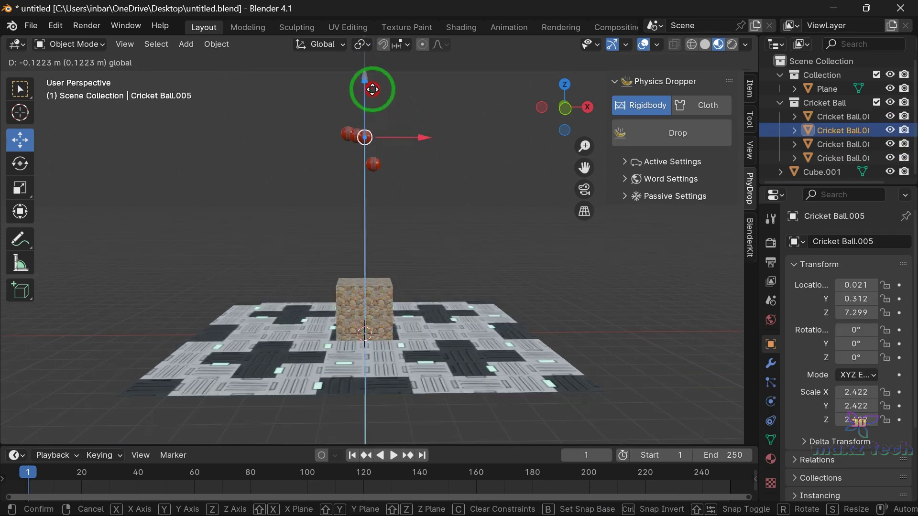
click(372, 89)
click(364, 148)
key(g)
key(z)
click(373, 79)
Reposition another ball and Cricket Ball.007 upward and sideways along Z and X
key(g)
key(x)
click(392, 93)
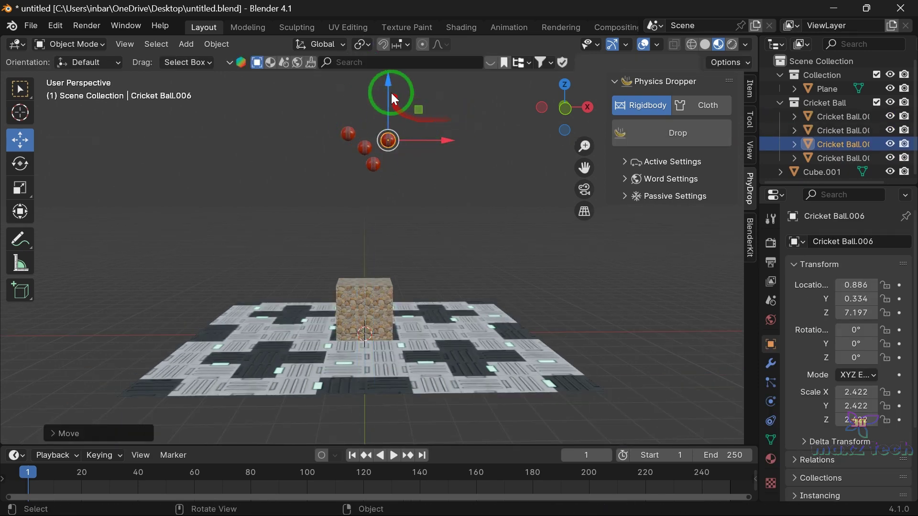
click(348, 134)
key(g)
key(z)
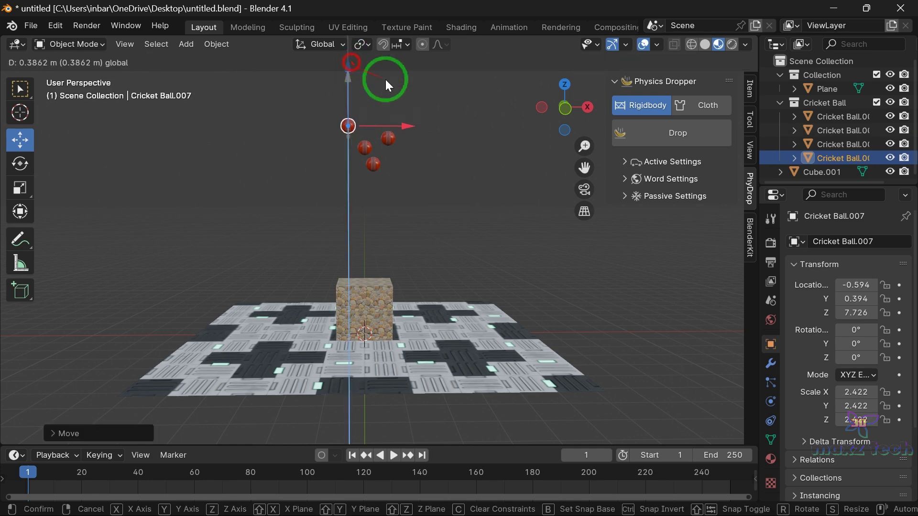
click(386, 80)
key(g)
key(x)
click(374, 110)
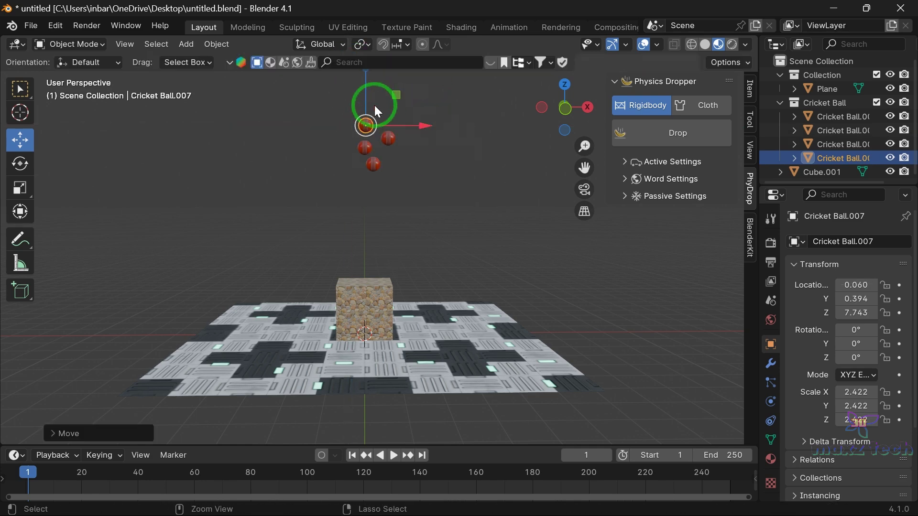
drag(368, 126, 381, 119)
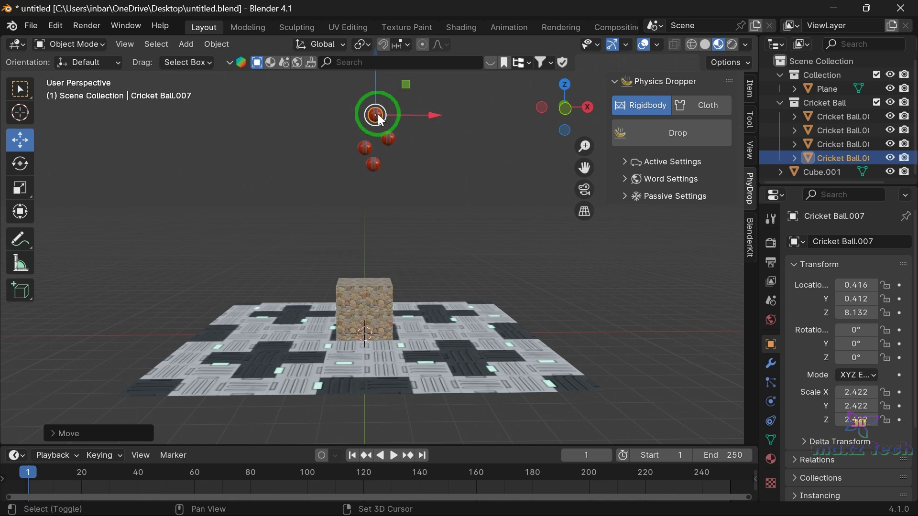
Duplicate a ball, place the copy higher, and box-select all cricket balls
key(shift+d)
click(371, 126)
key(shift+d)
click(371, 98)
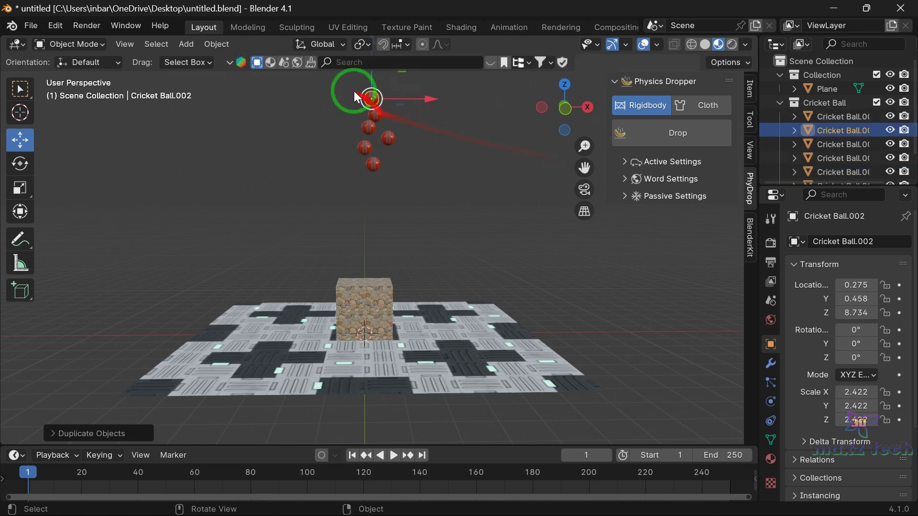
drag(356, 84, 453, 190)
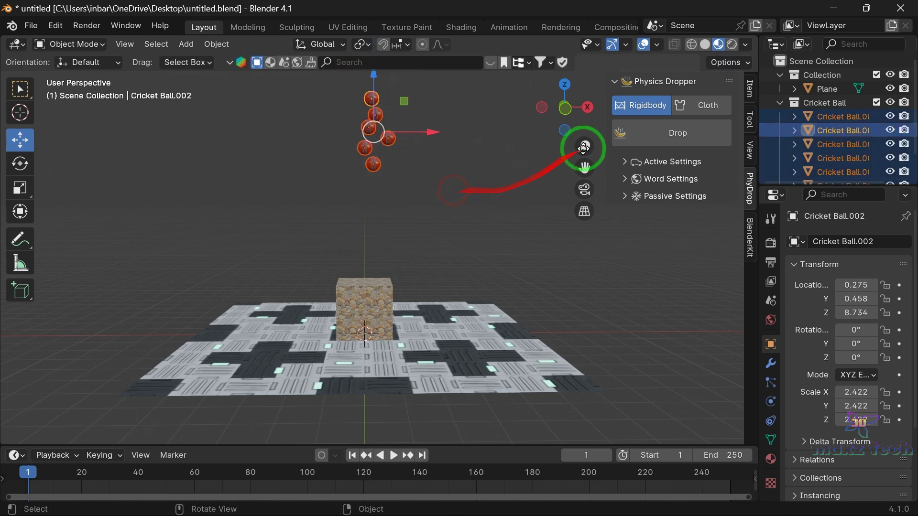
click(687, 133)
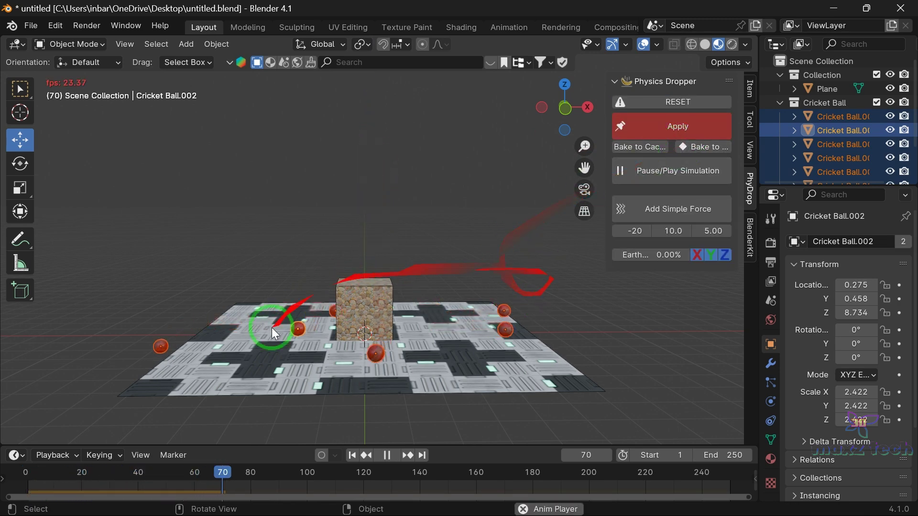
drag(388, 368, 111, 410)
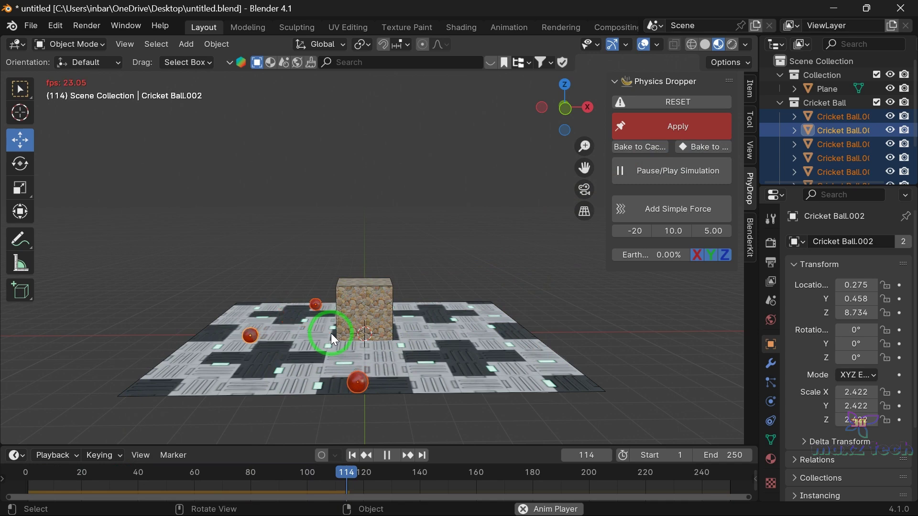
click(677, 105)
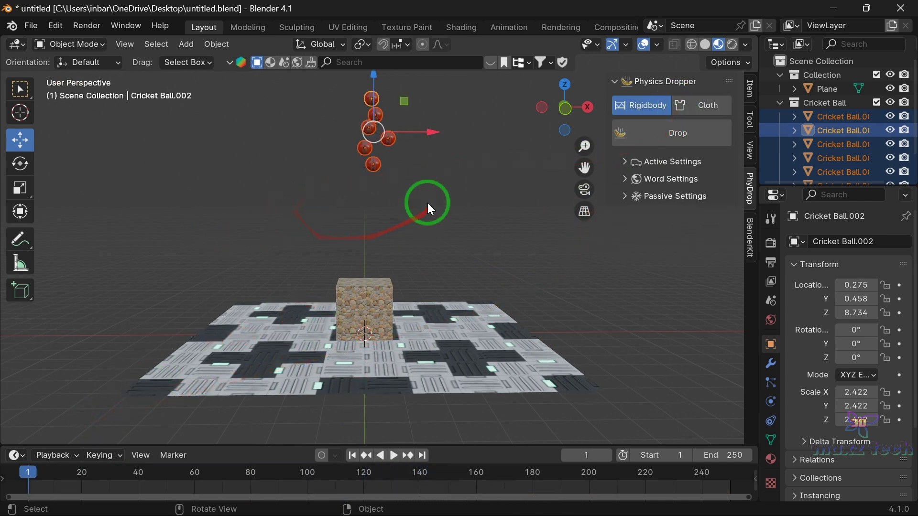
Enable Use Proxy for Highpoly Objects, then test-drop the balls and pause
click(628, 160)
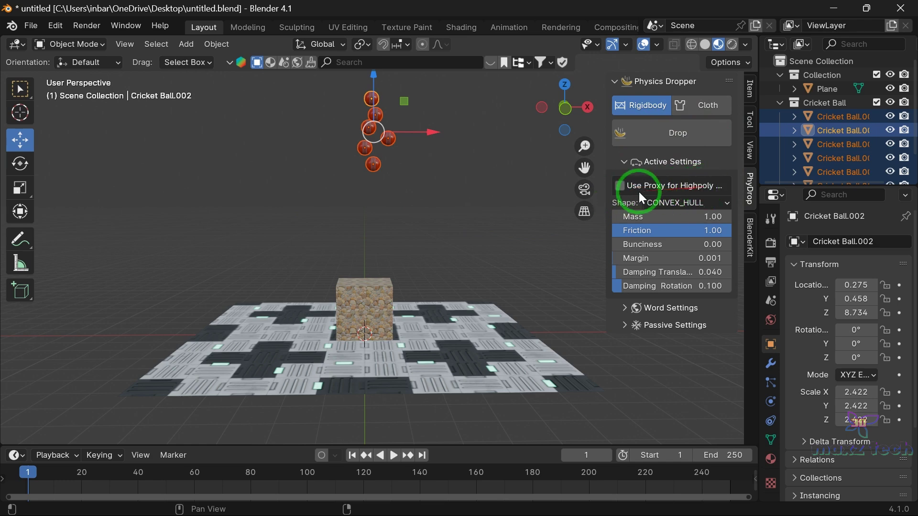
click(621, 186)
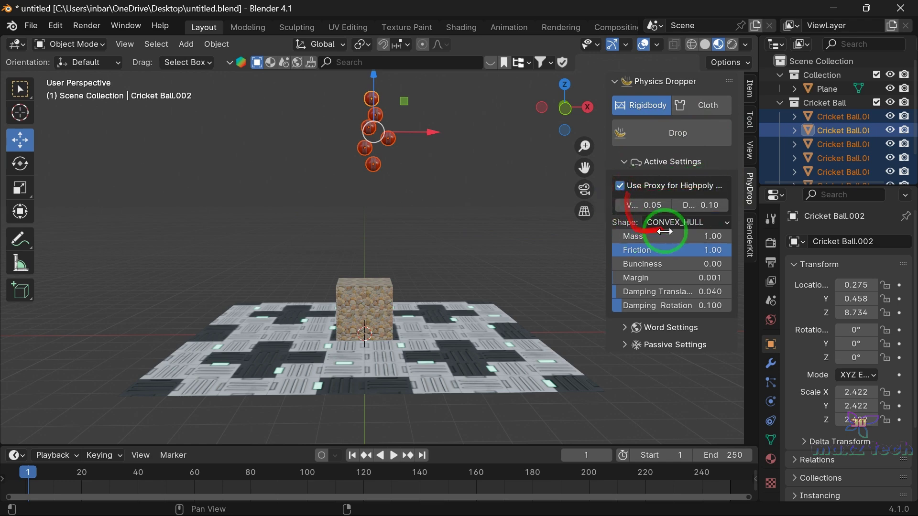
click(683, 136)
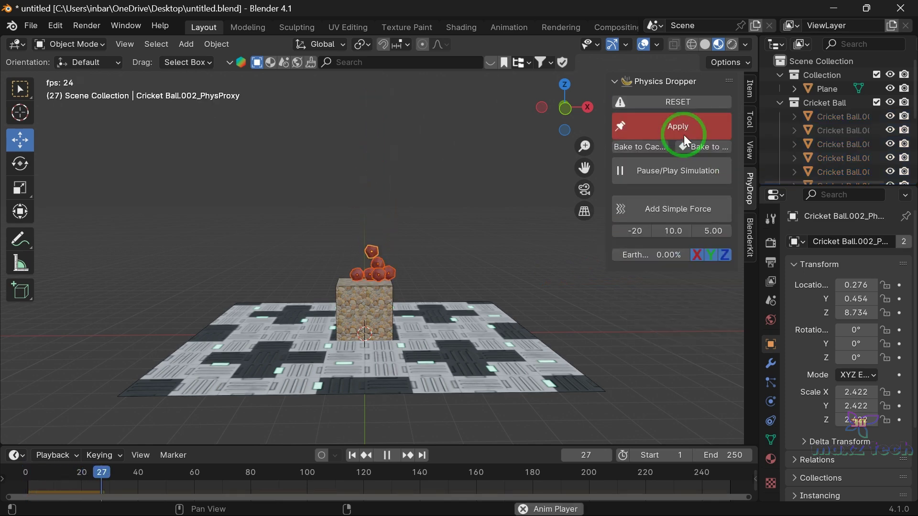
key(space)
scroll(522, 260, up, 2)
scroll(522, 264, up, 2)
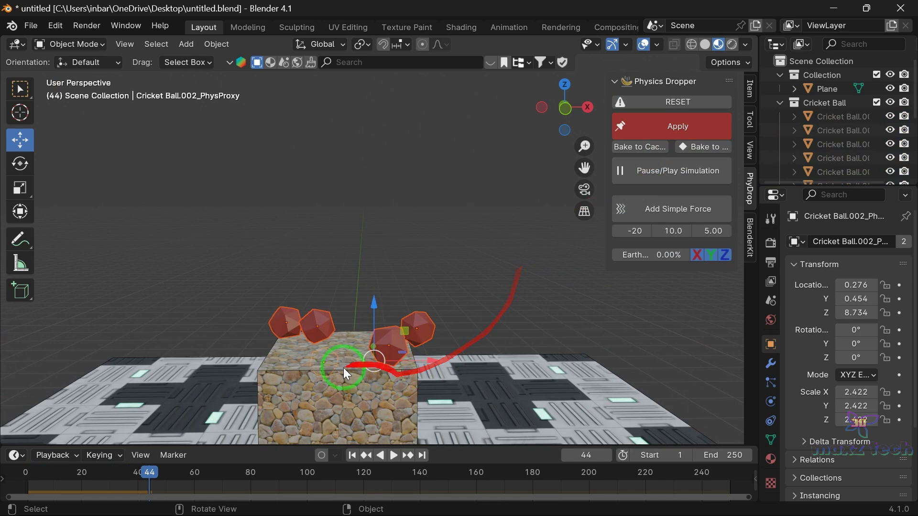
click(618, 171)
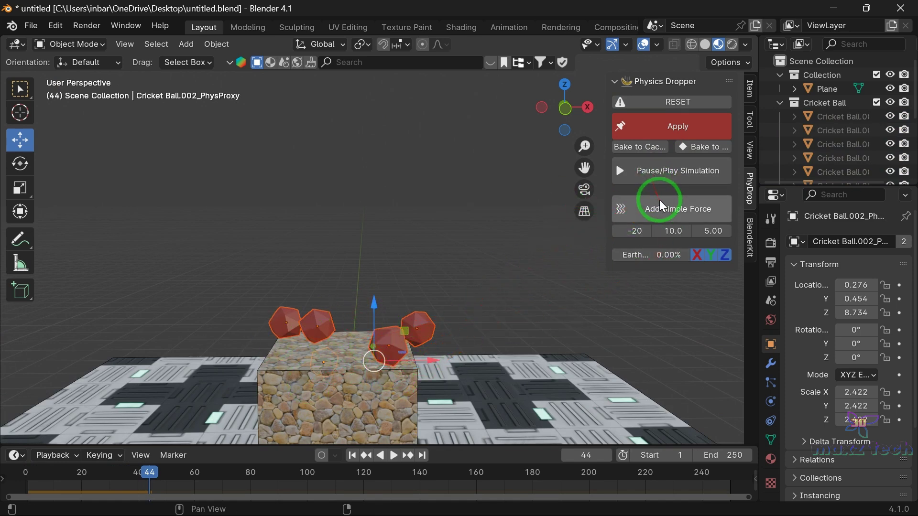
click(667, 102)
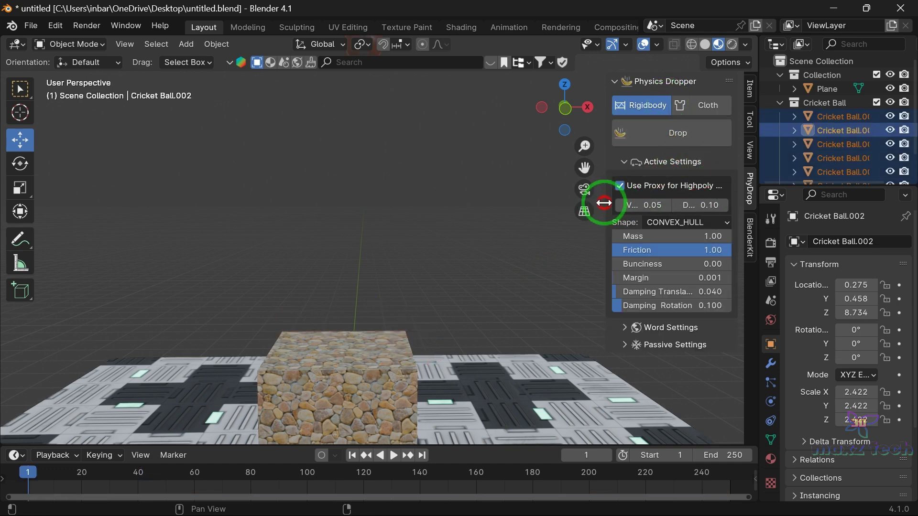
drag(604, 203, 539, 203)
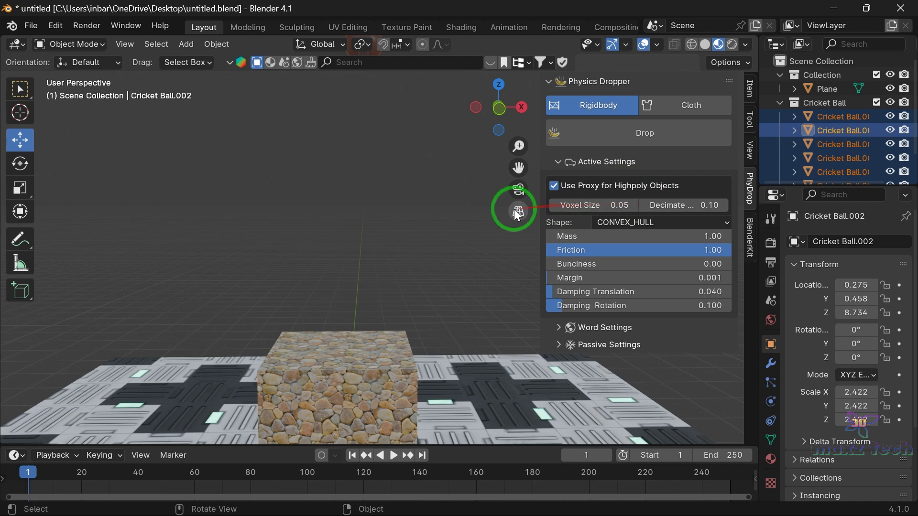
drag(542, 209, 613, 208)
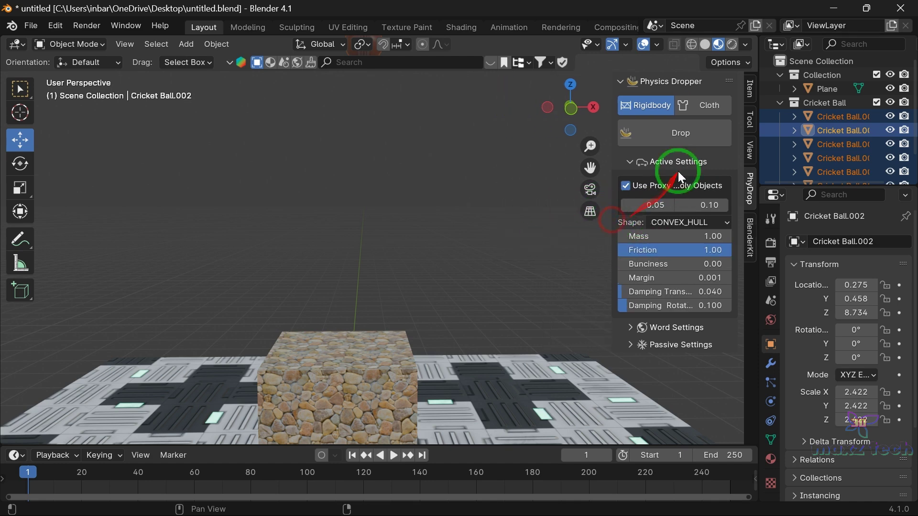
click(670, 136)
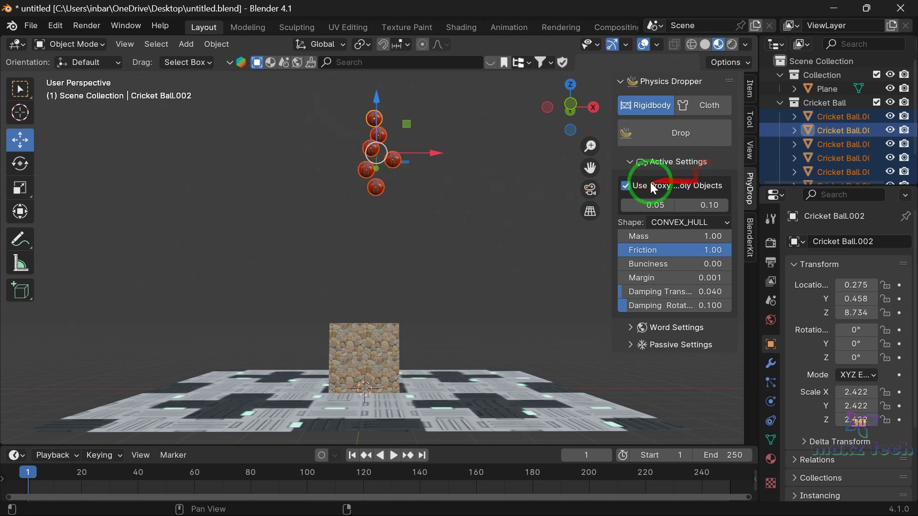
Turn off proxy collision and keep Convex Hull as the collision shape
click(626, 185)
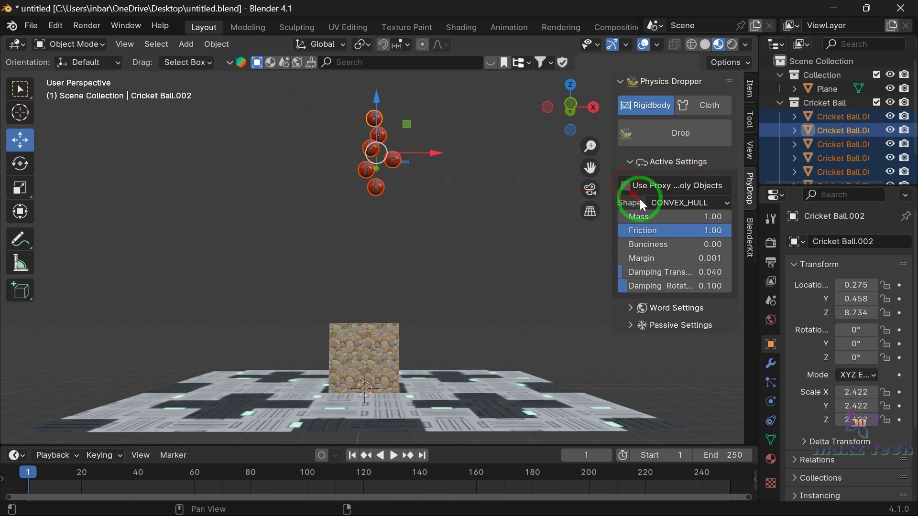
click(679, 206)
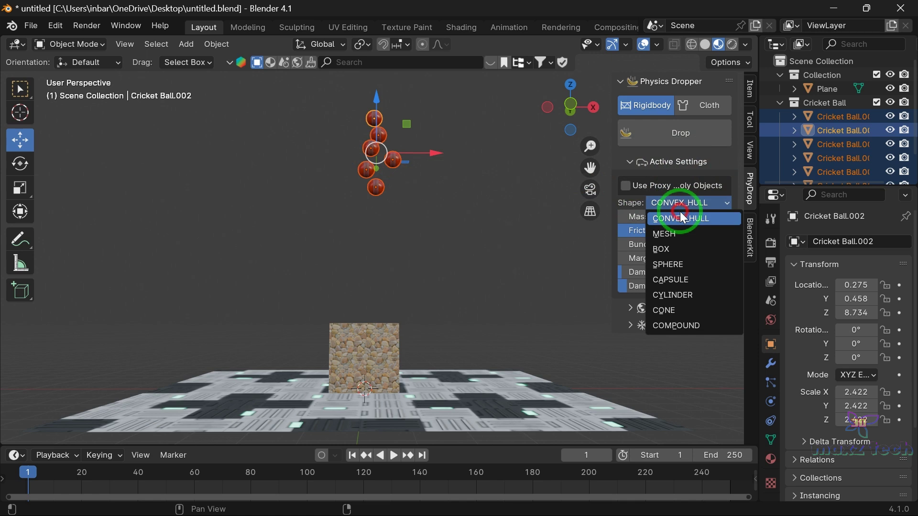
click(679, 208)
Raise world substeps per frame from 10 to 34, then test-drop and reset
click(631, 308)
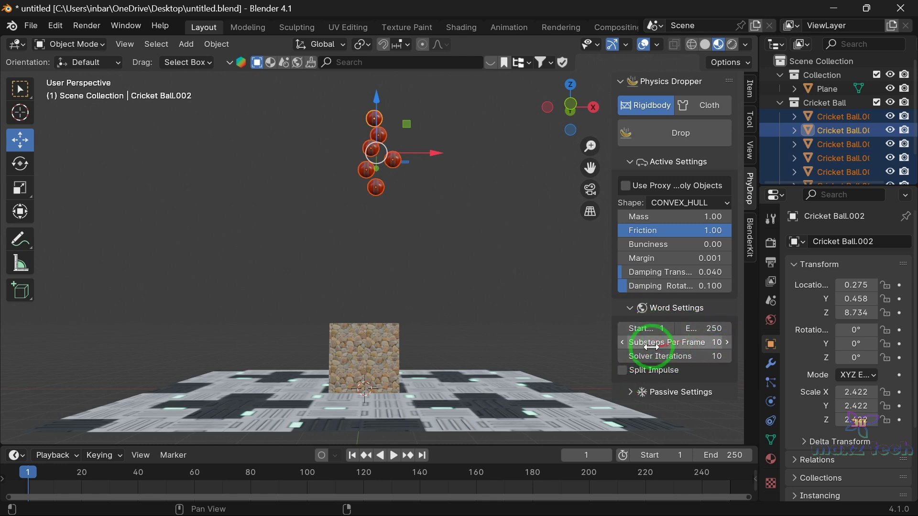
mouse_move(674, 343)
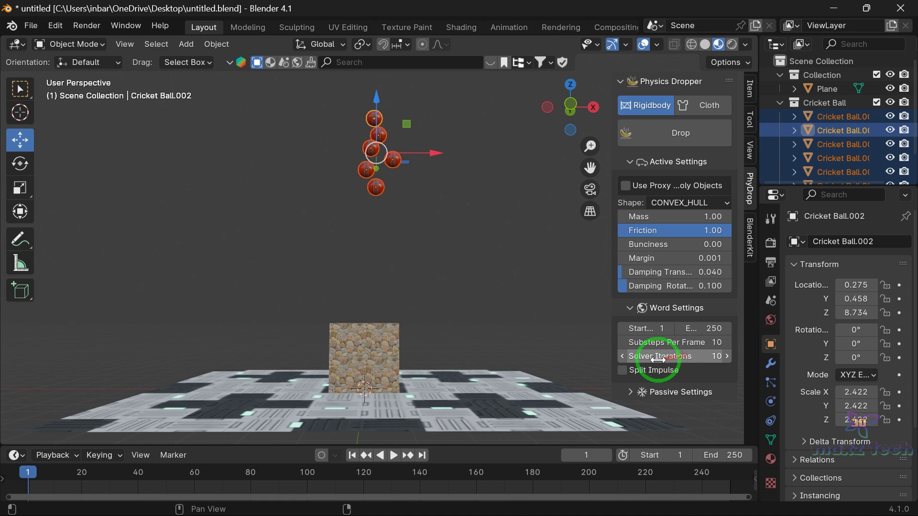
drag(672, 342, 546, 365)
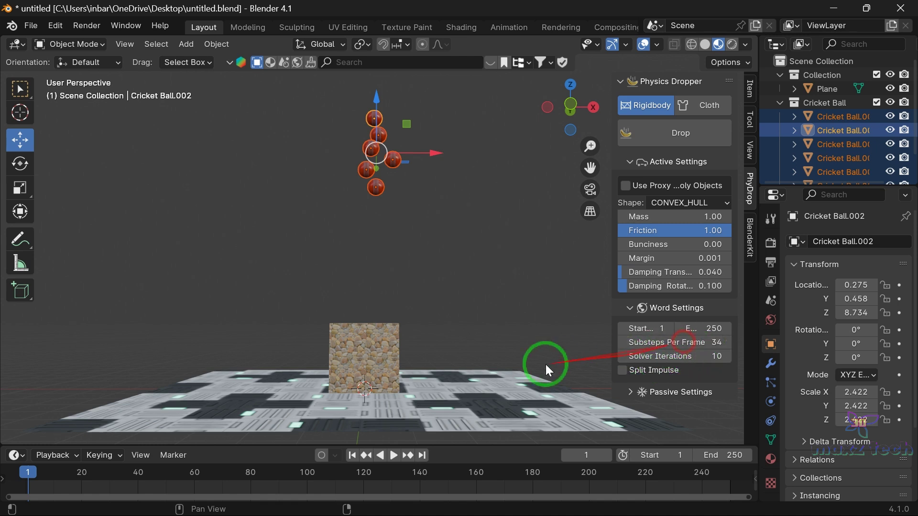
click(677, 133)
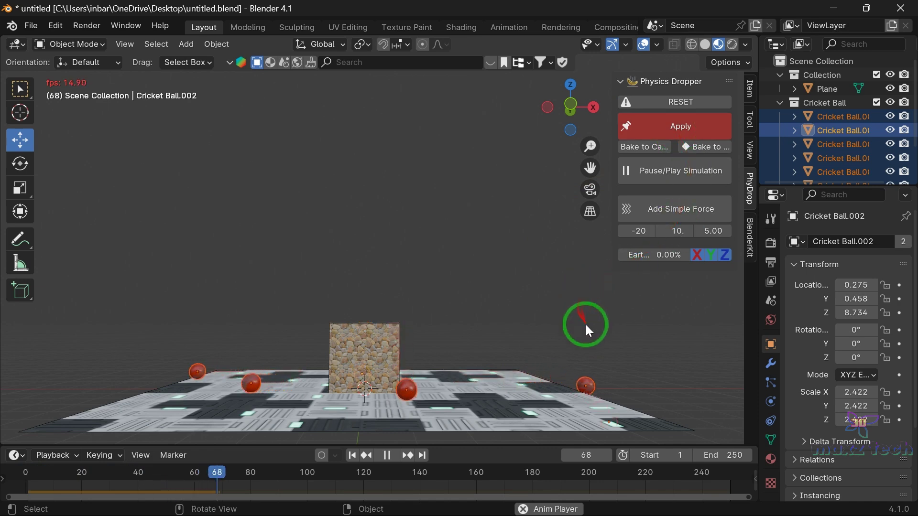
click(677, 102)
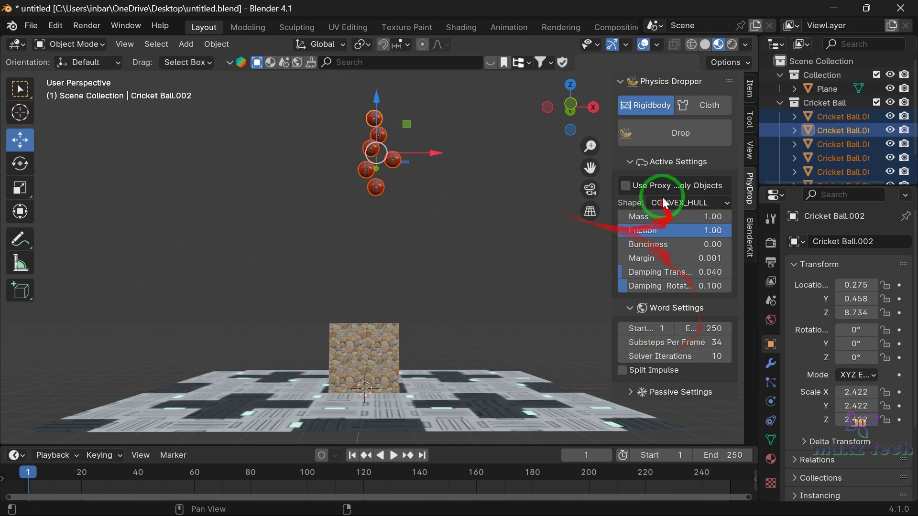
Set the collision shape to Mesh, drop the balls, then rewind and reset
click(685, 203)
click(667, 234)
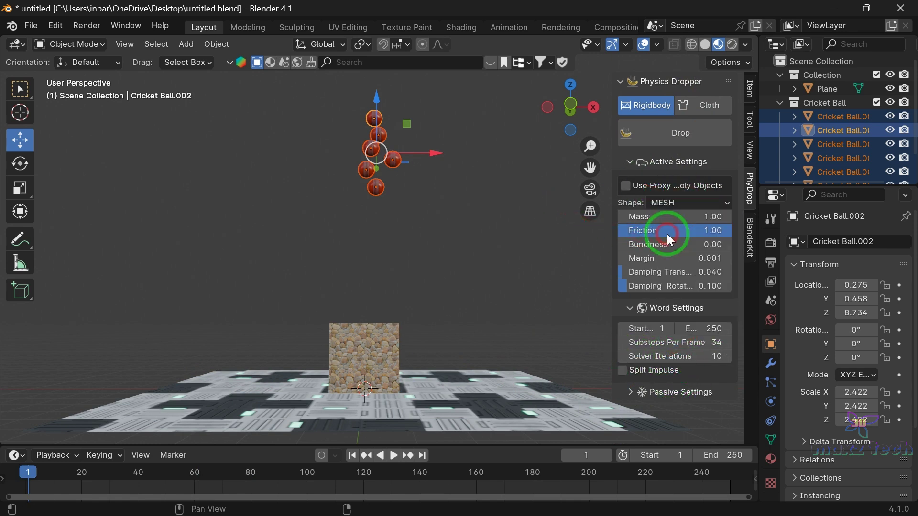
click(670, 137)
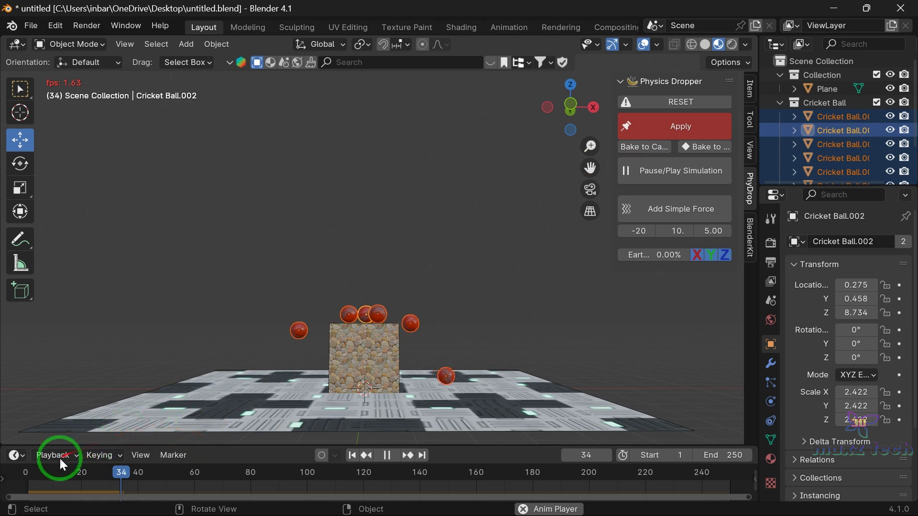
click(25, 472)
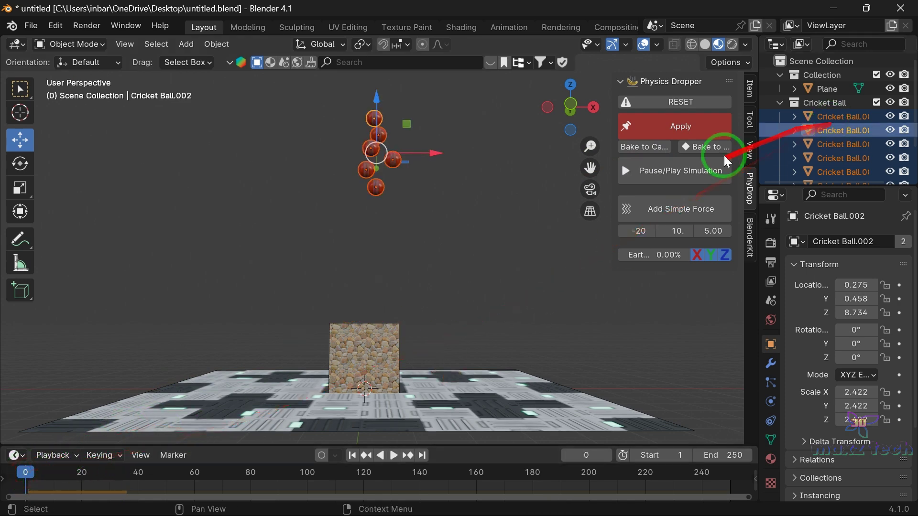
click(681, 102)
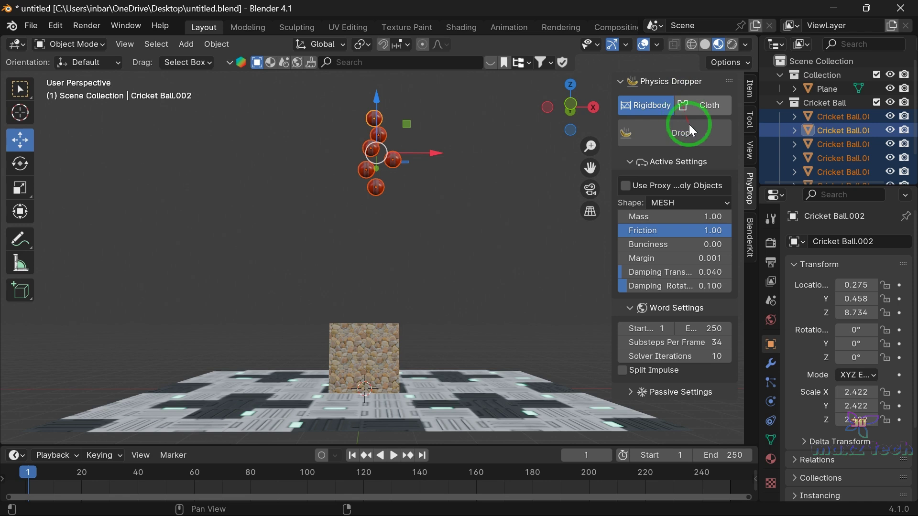
Set the collision shape to Box, drop the balls, and stop playback
click(689, 202)
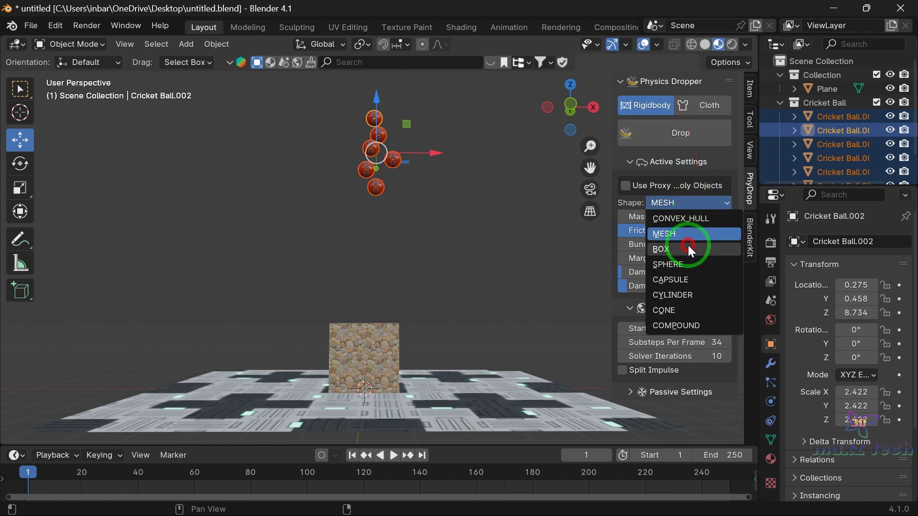
click(688, 248)
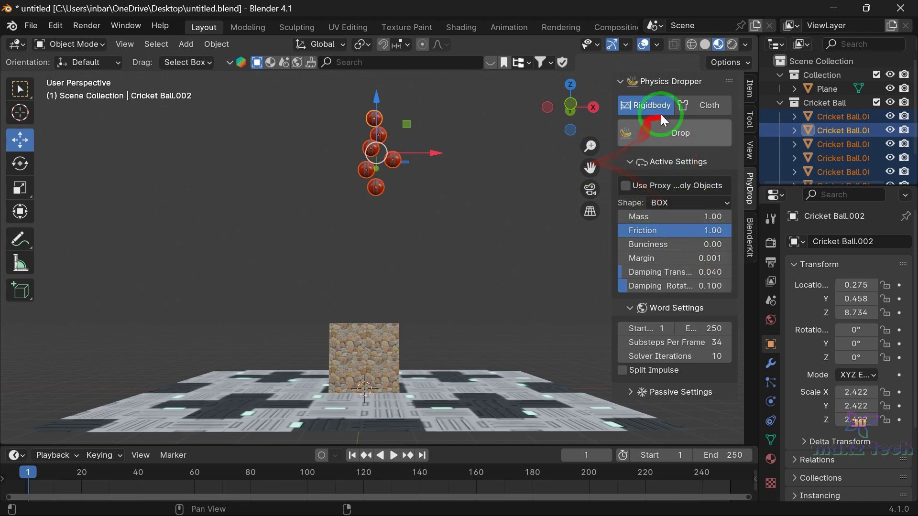
click(684, 135)
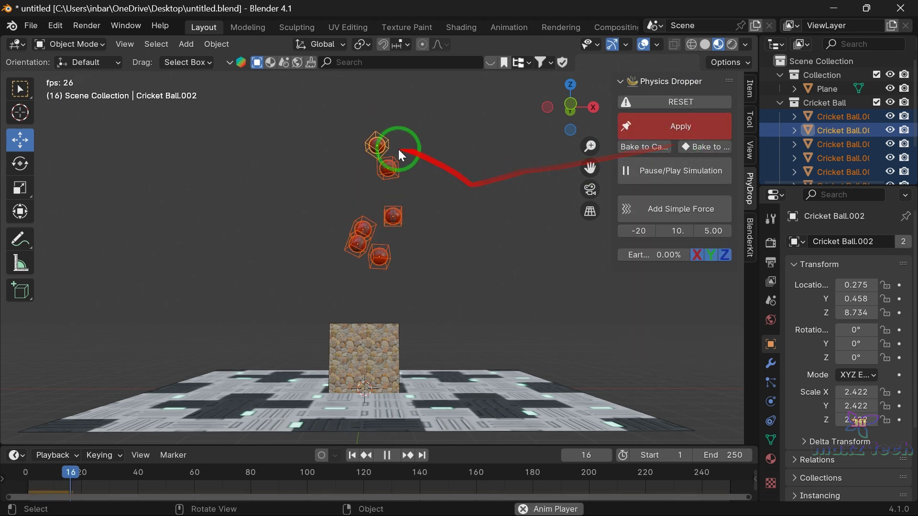
scroll(472, 196, up, 2)
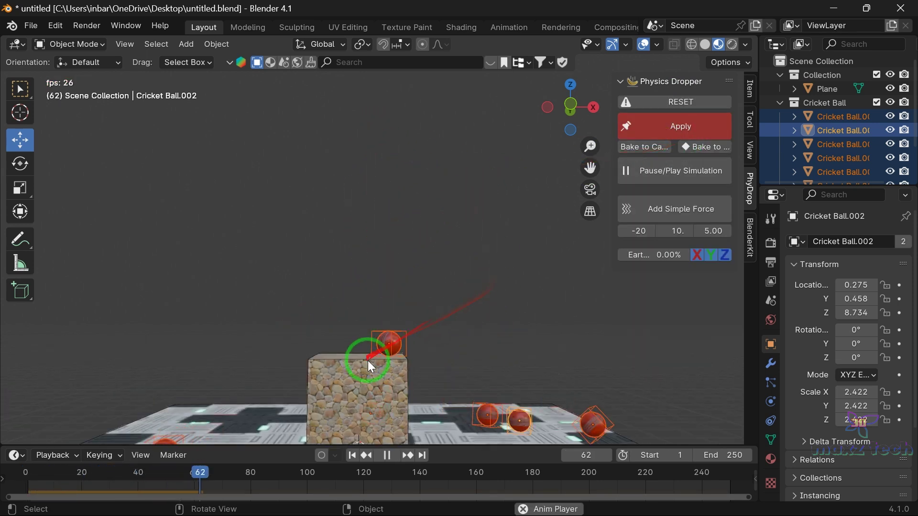
key(space)
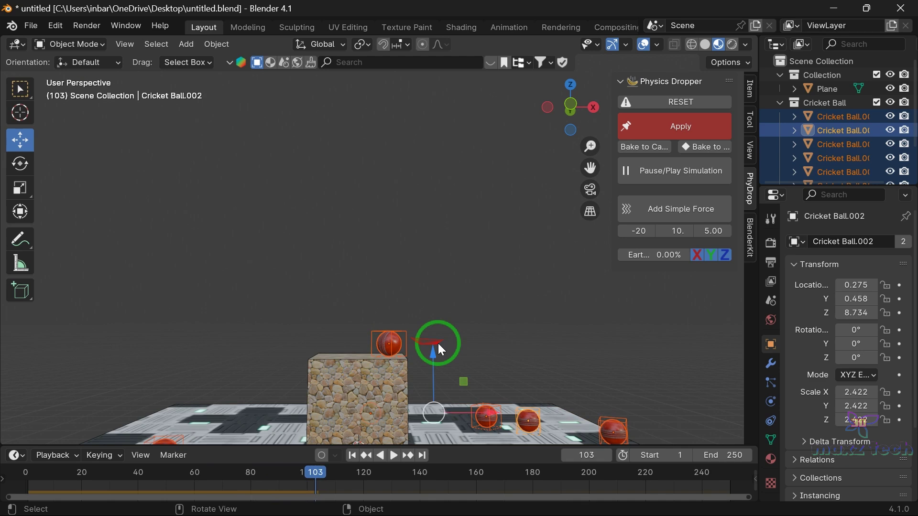
Reset, switch the collision shape to Sphere, drop the balls, then reset again
click(676, 102)
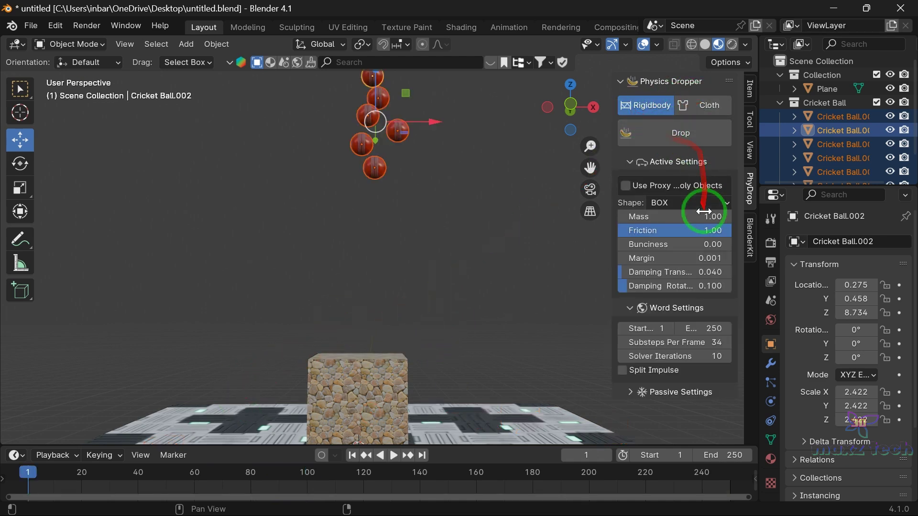
click(689, 203)
click(673, 265)
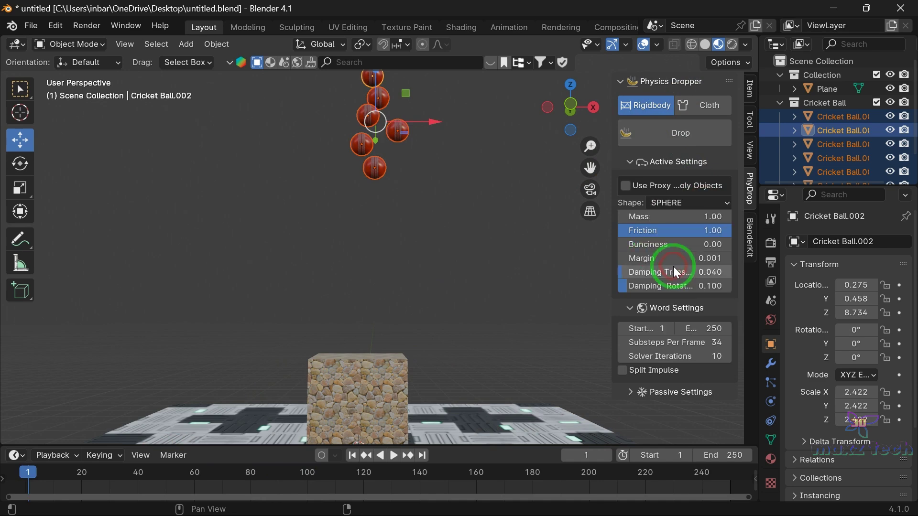
click(671, 130)
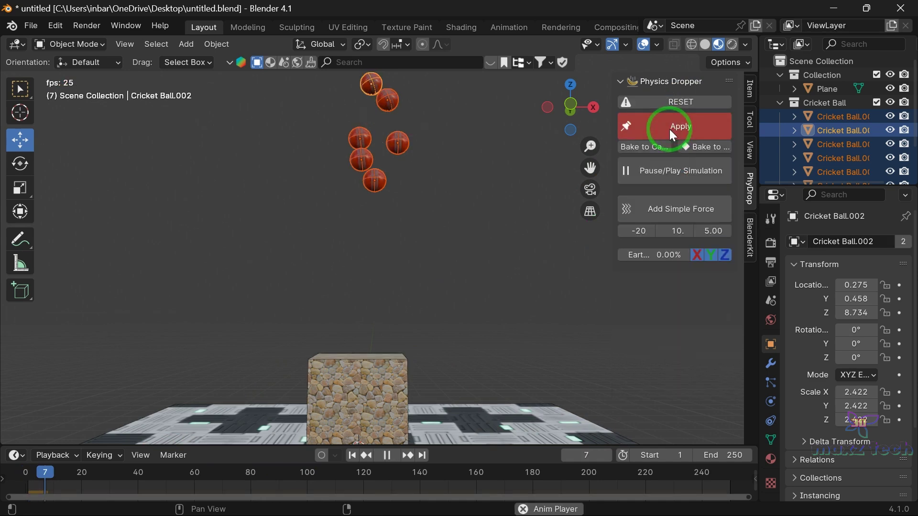
scroll(375, 293, up, 2)
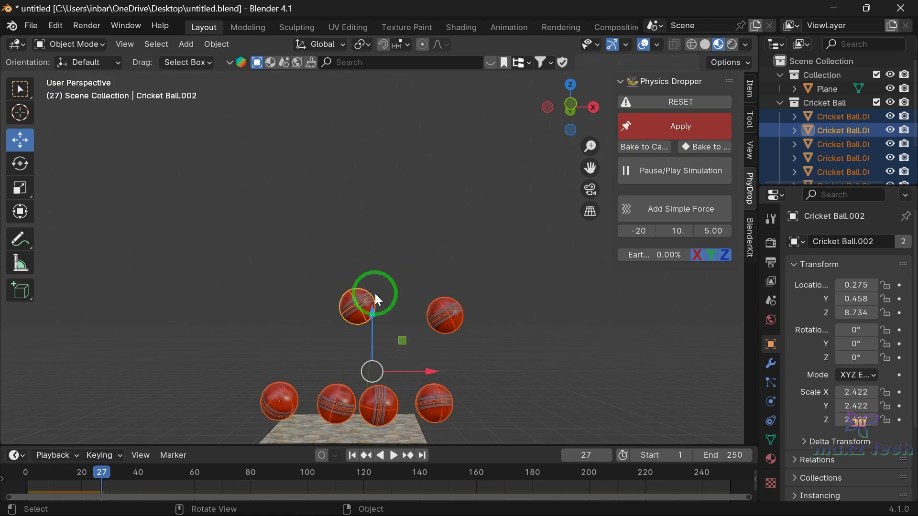
scroll(374, 295, down, 2)
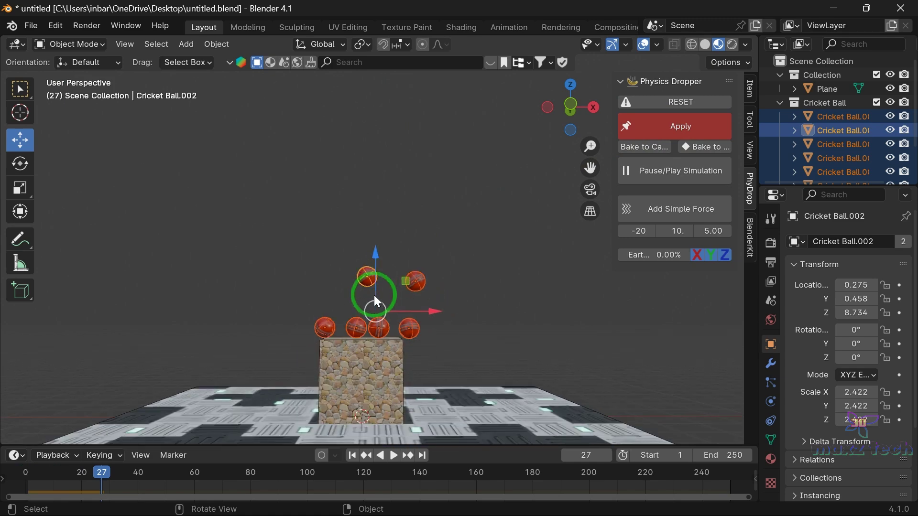
key(space)
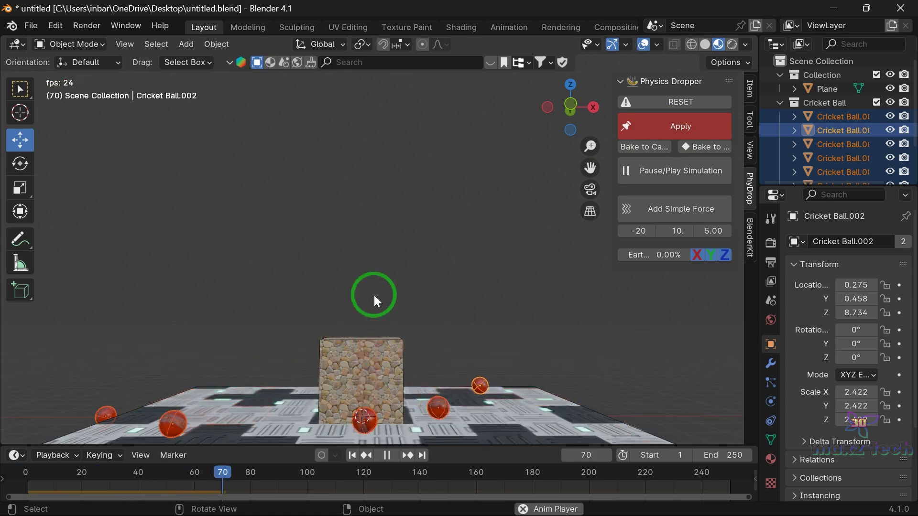
scroll(374, 295, down, 1)
key(space)
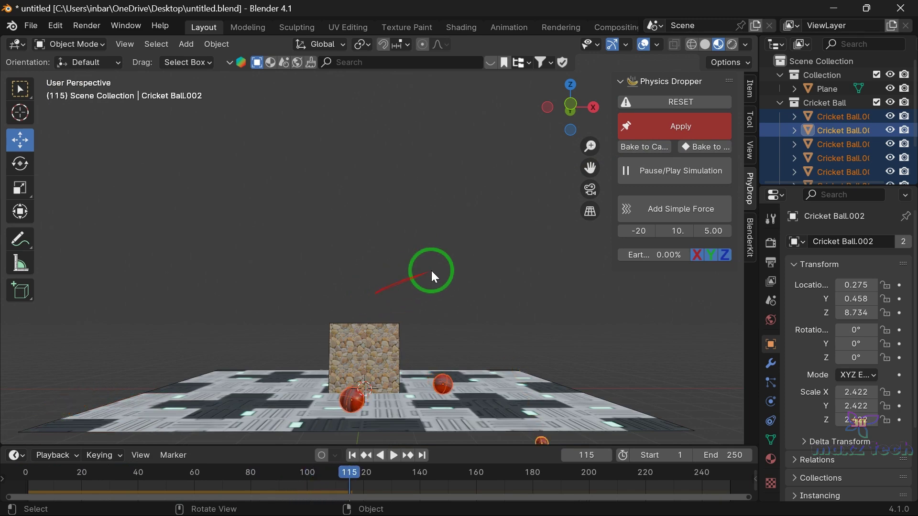
drag(577, 83, 411, 279)
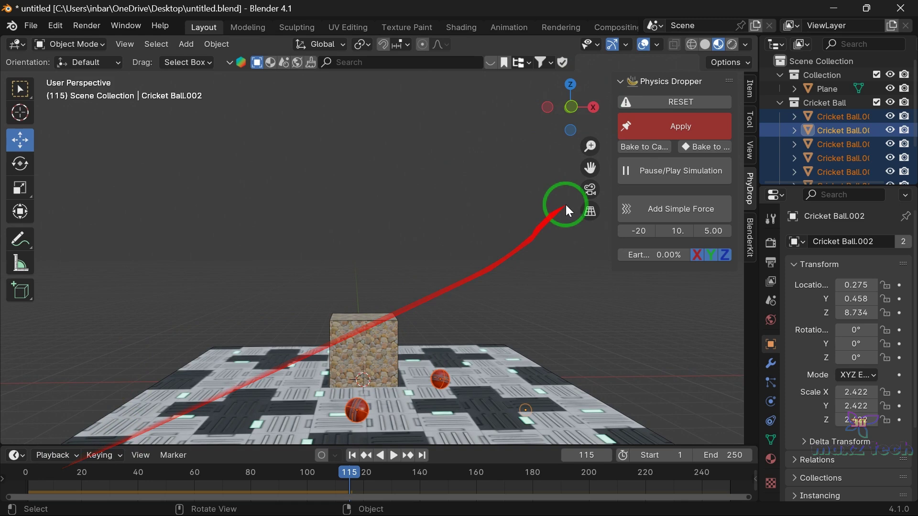
click(700, 101)
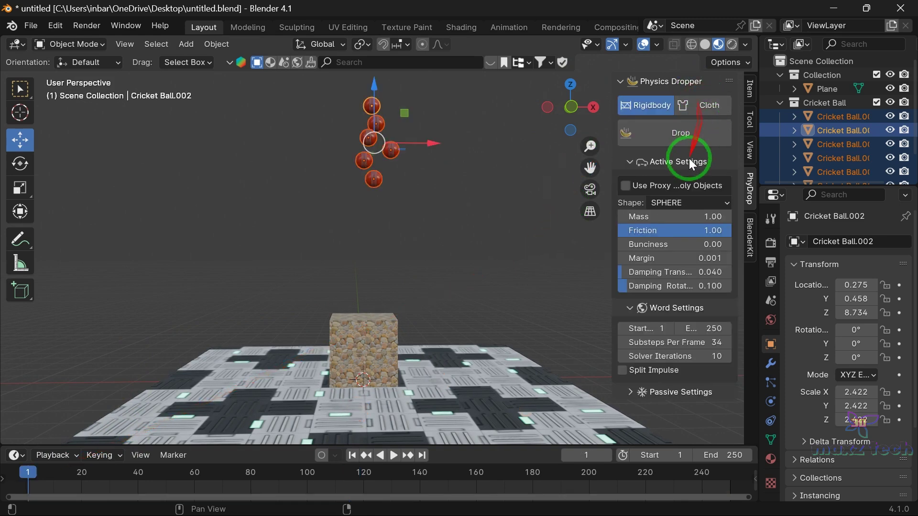
Switch the collision shape to Capsule, drop the balls, then reset
click(673, 204)
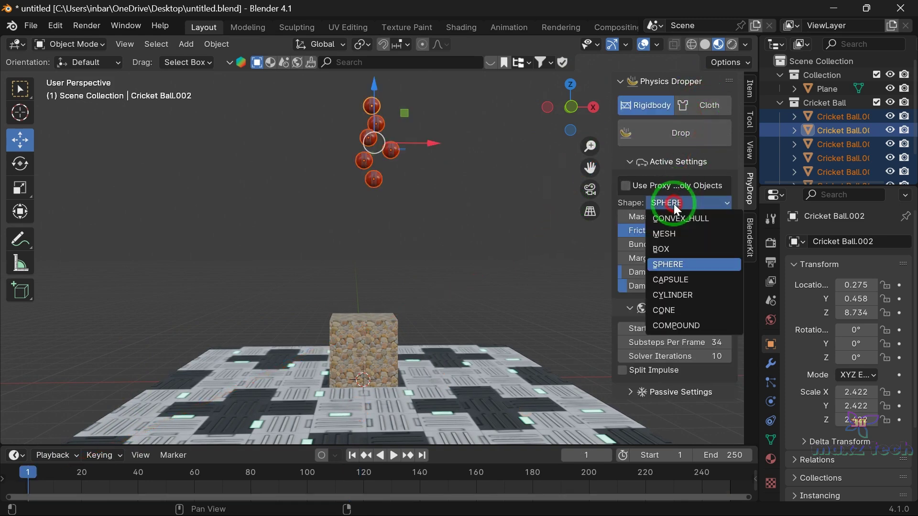
click(671, 279)
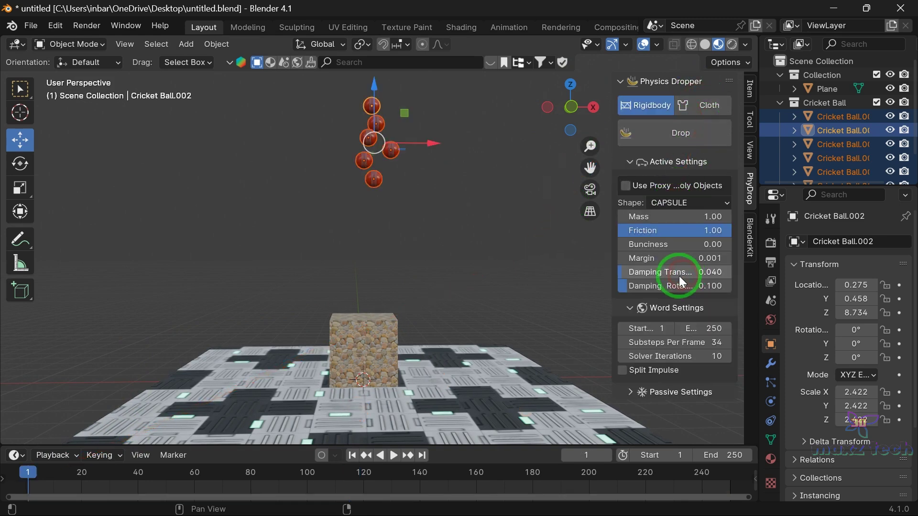
click(687, 137)
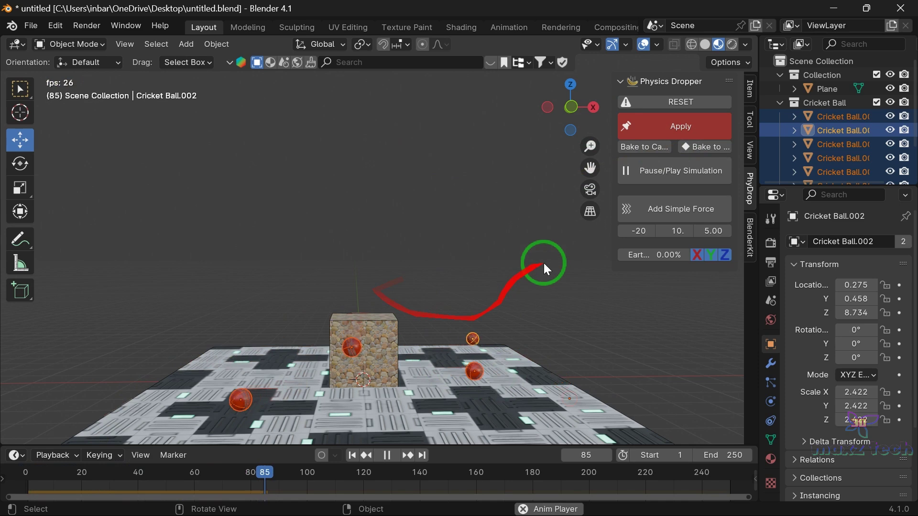
click(674, 170)
Switch the collision shape to Cylinder, drop the balls, stop, then reset
click(684, 102)
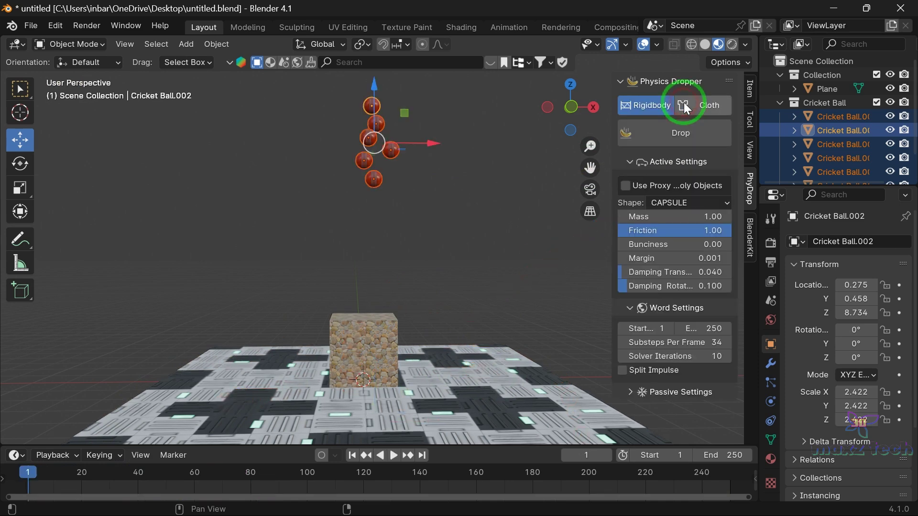
click(691, 203)
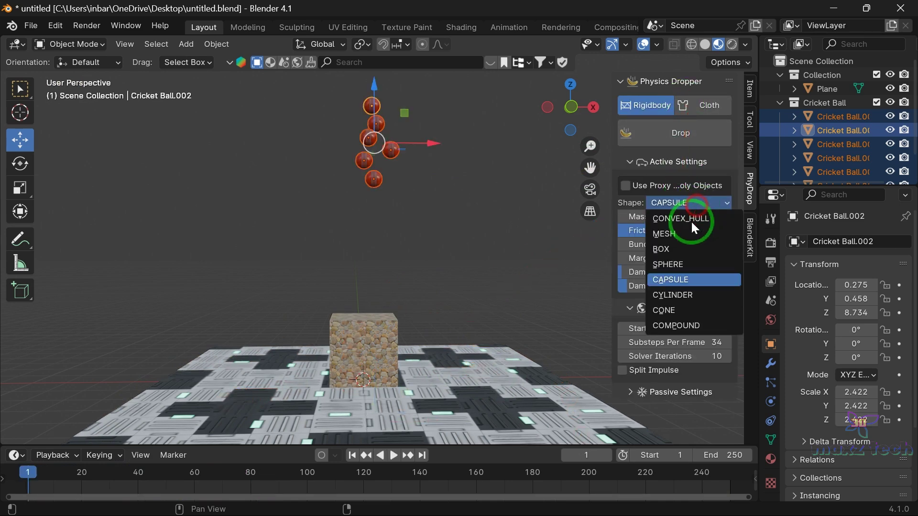
click(655, 296)
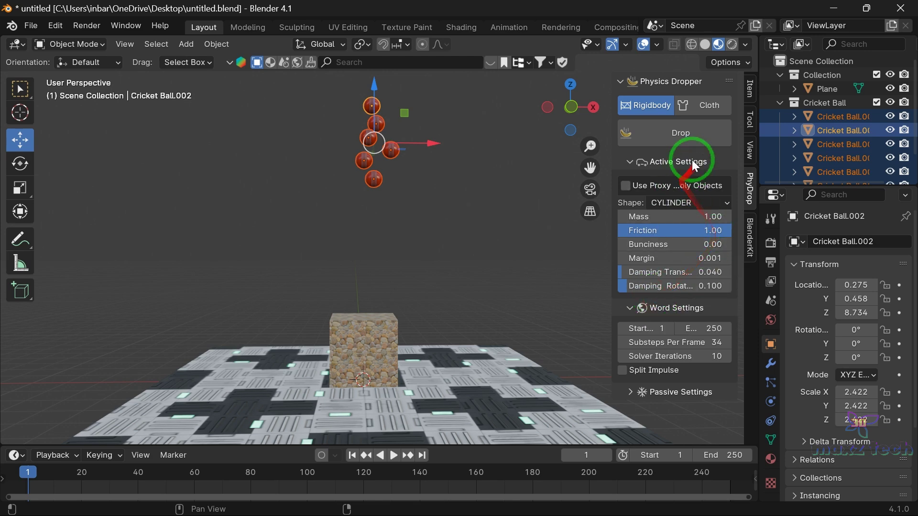
click(686, 132)
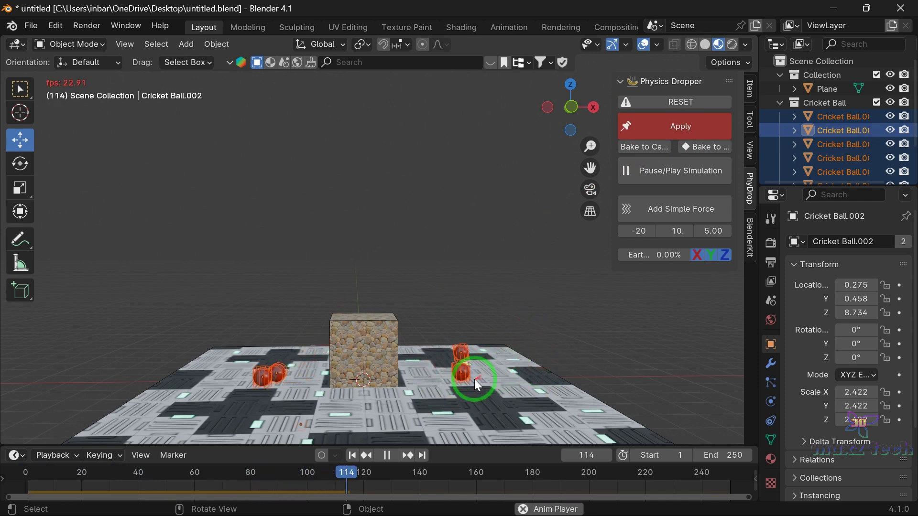
scroll(466, 379, up, 1)
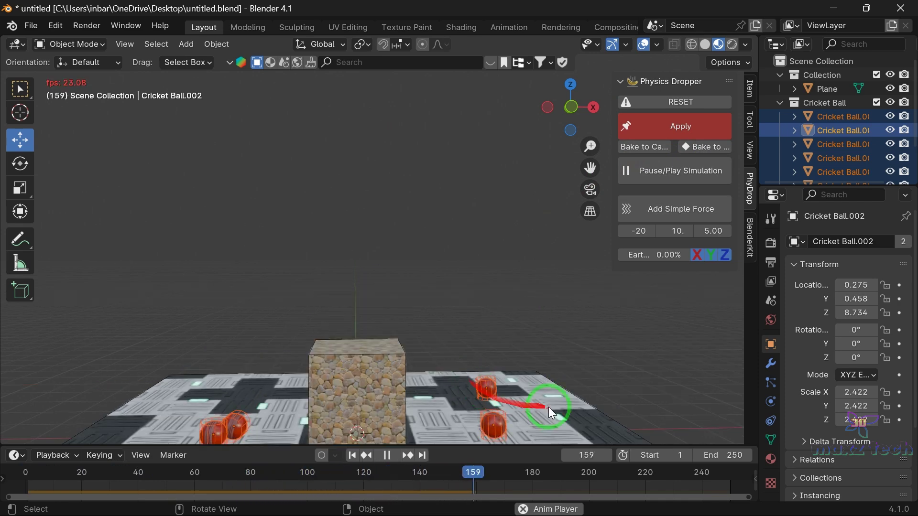
key(space)
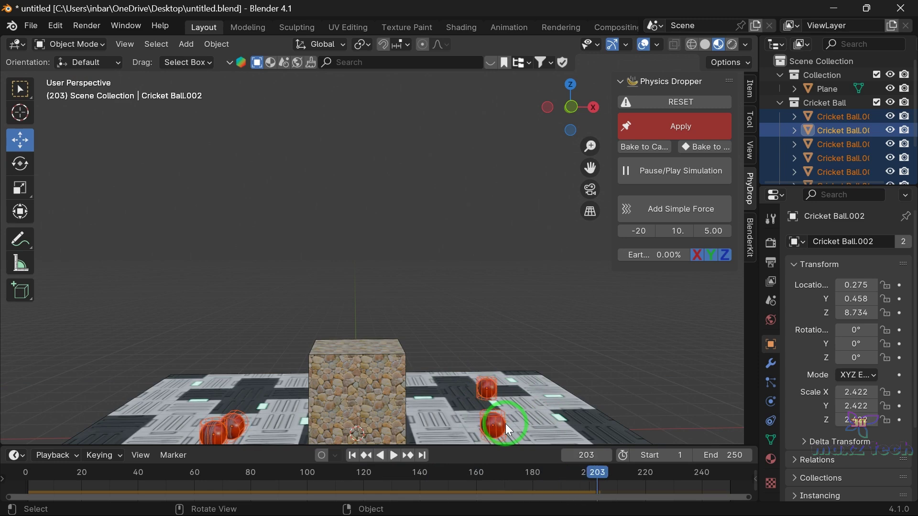
middle_drag(505, 424, 447, 356)
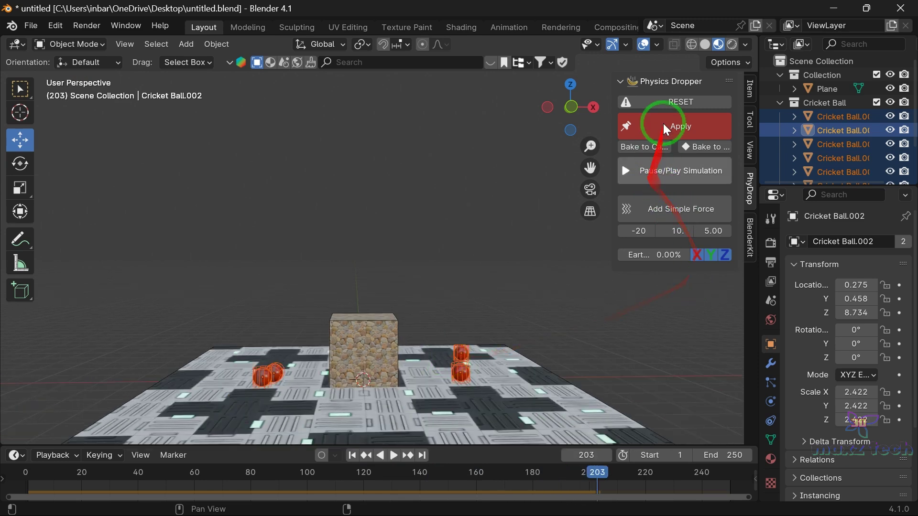
click(671, 102)
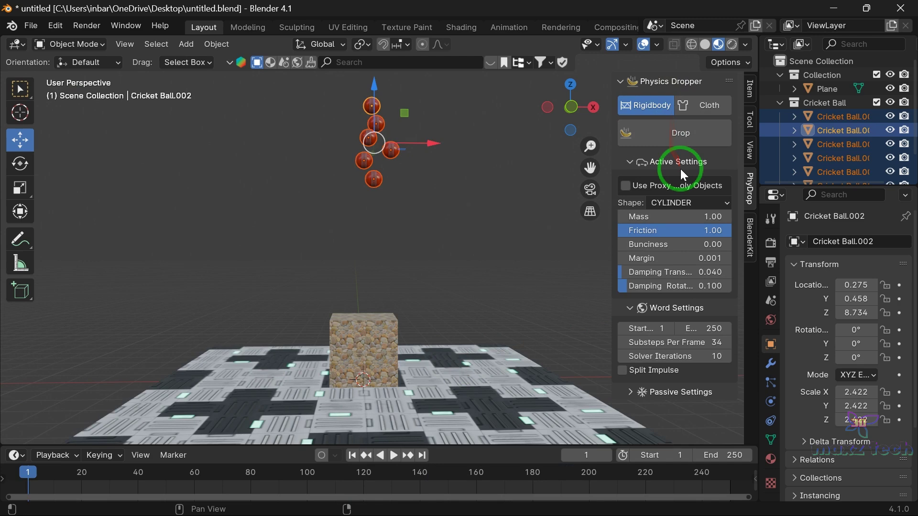
Switch the collision shape to Cone, drop the balls, stop, then reset
click(684, 202)
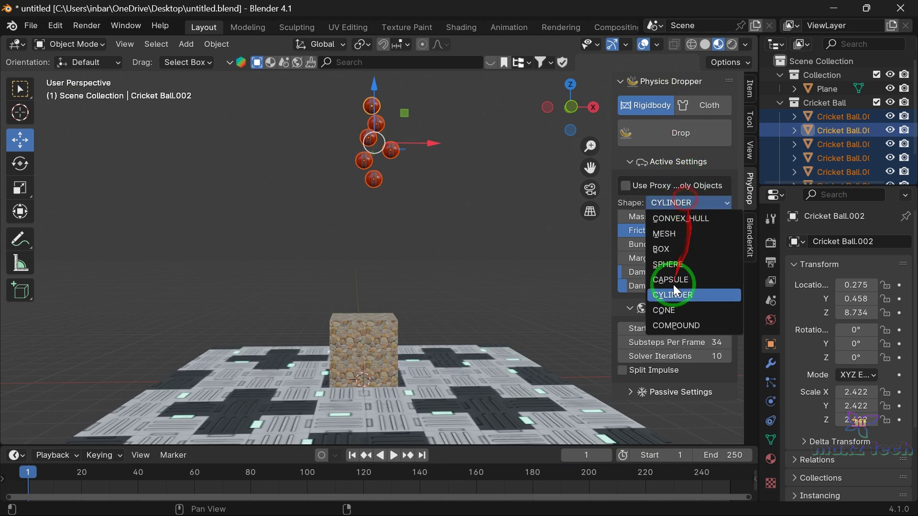
click(668, 310)
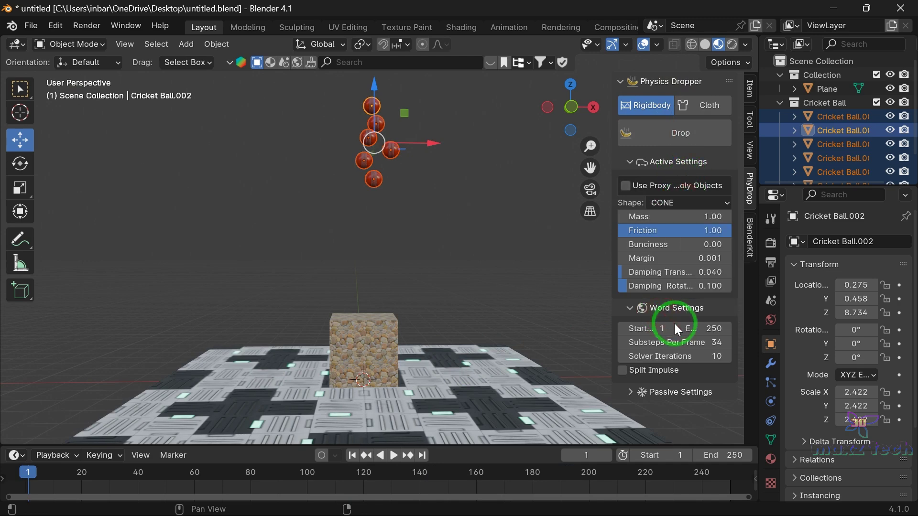
click(669, 131)
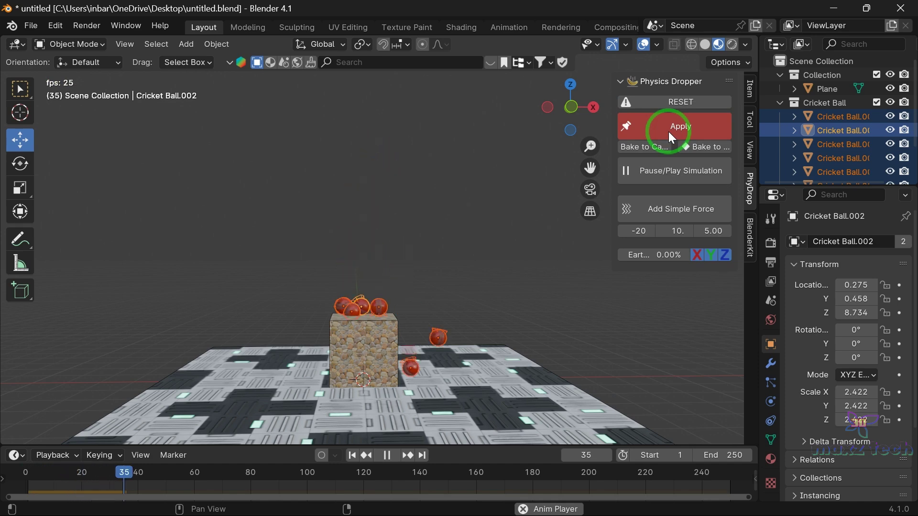
key(space)
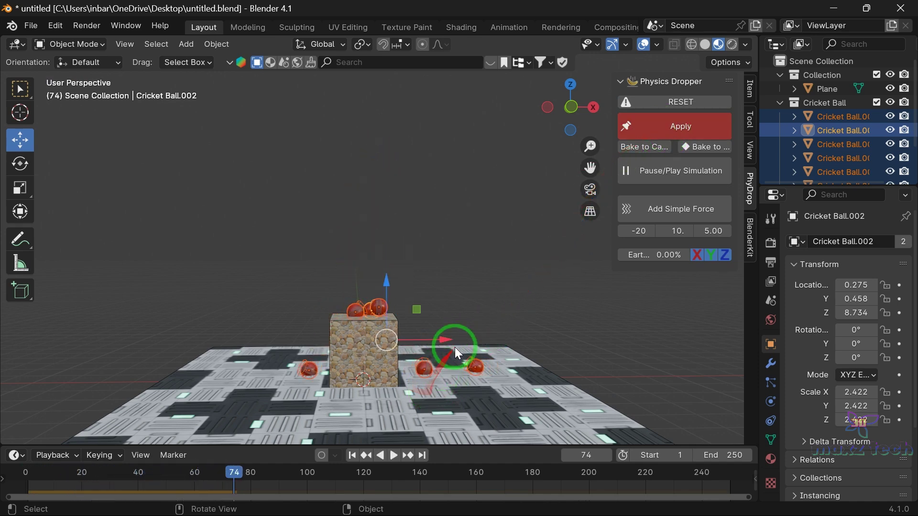
scroll(455, 347, up, 2)
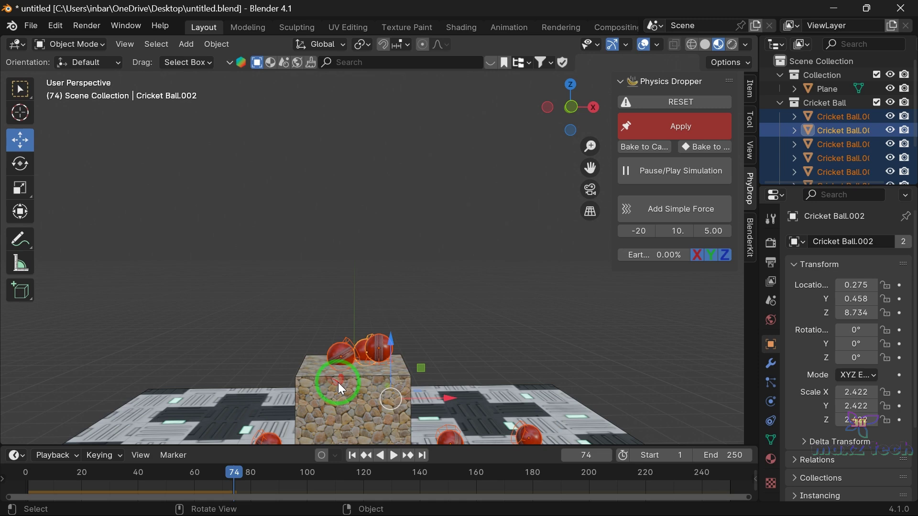
drag(589, 170, 605, 75)
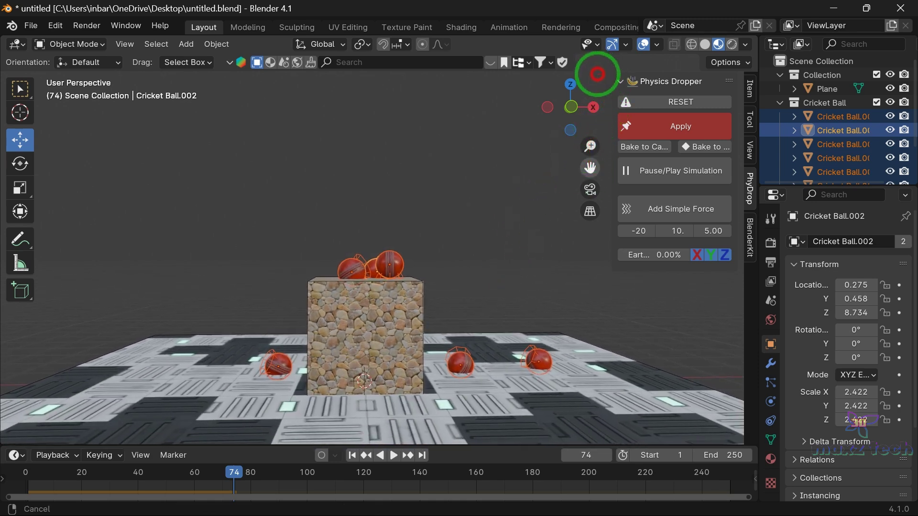
drag(607, 75, 591, 169)
click(708, 104)
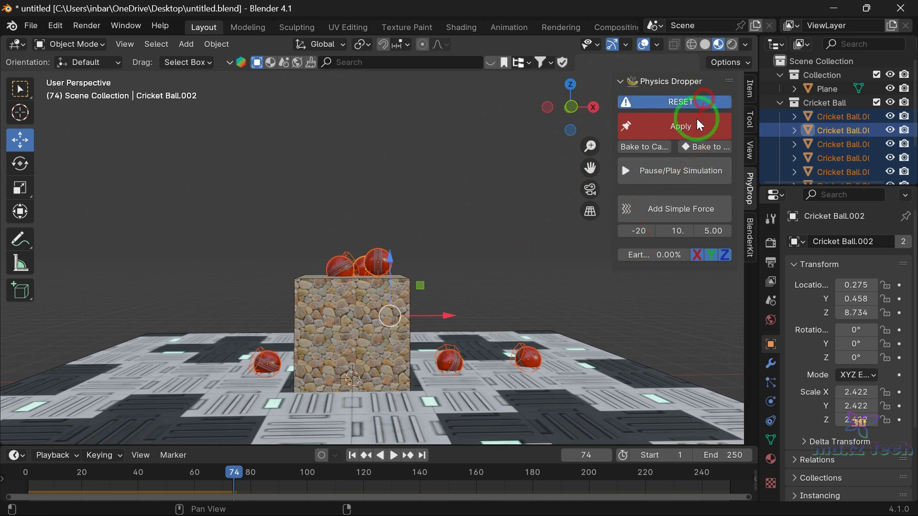
middle_drag(533, 263, 533, 270)
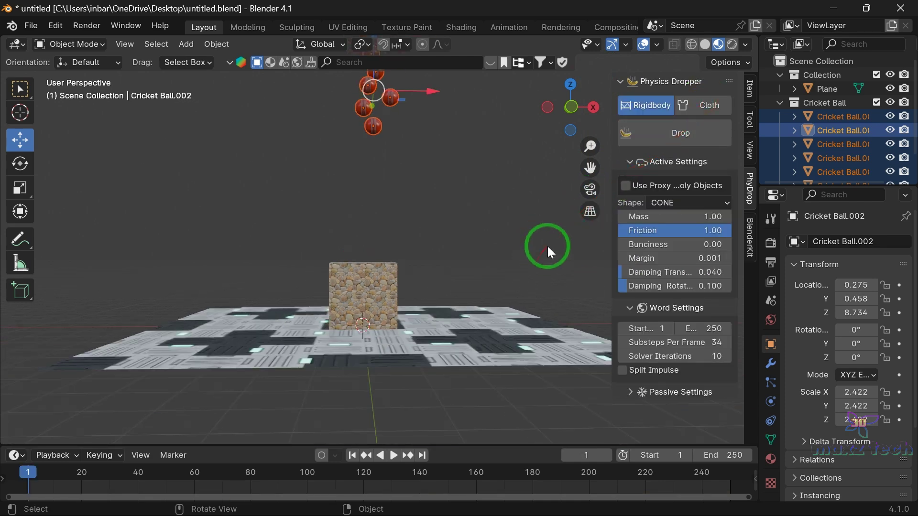
drag(590, 168, 556, 216)
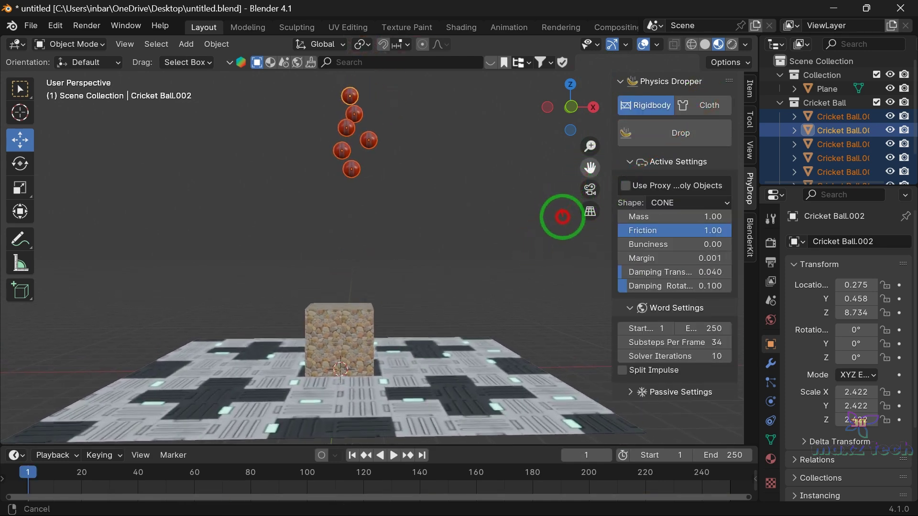
Set the balls' collision shape to COMPOUND, test-drop them, then reset them above the cube
click(676, 202)
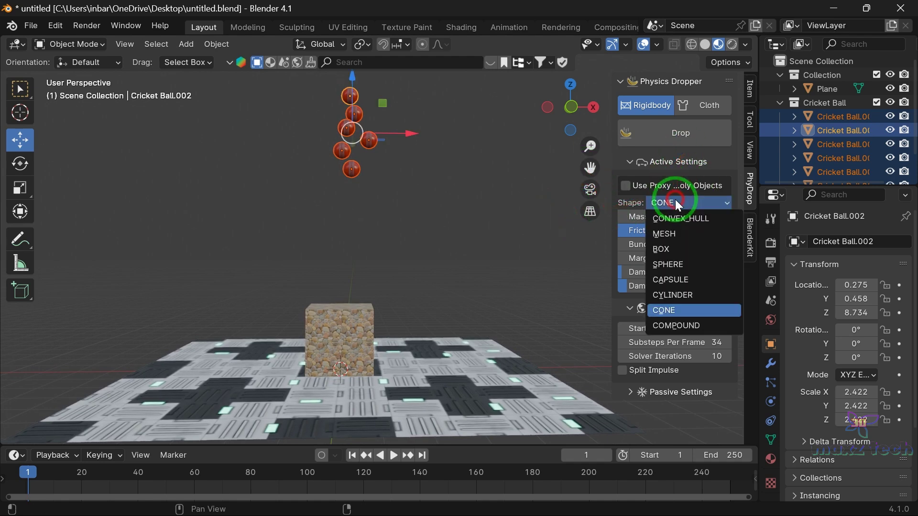
click(678, 327)
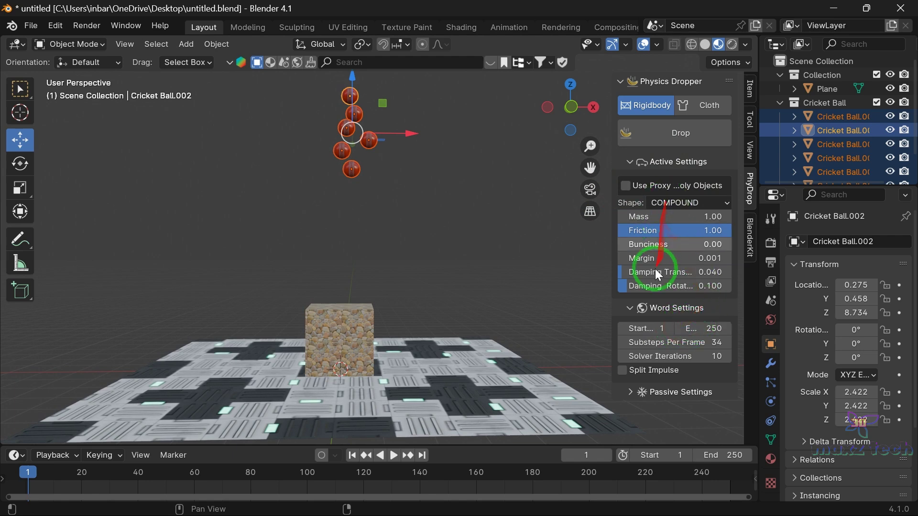
scroll(536, 320, down, 2)
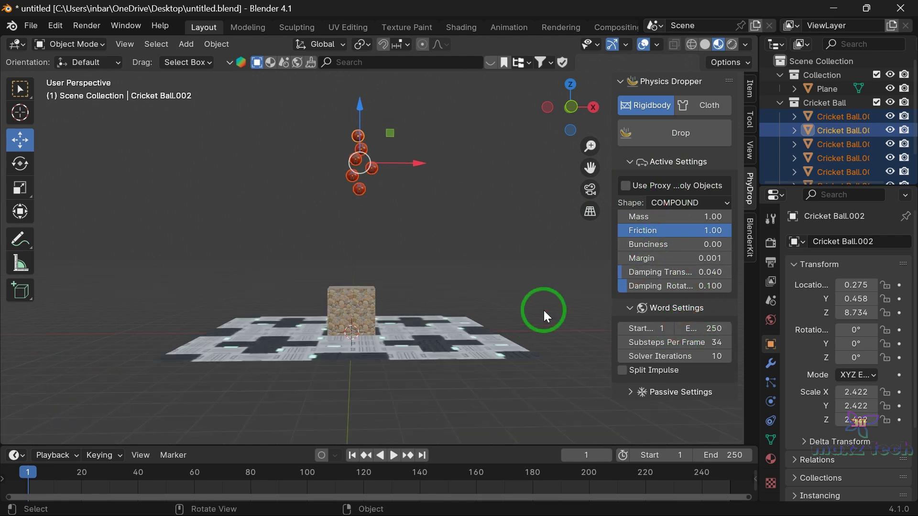
click(685, 131)
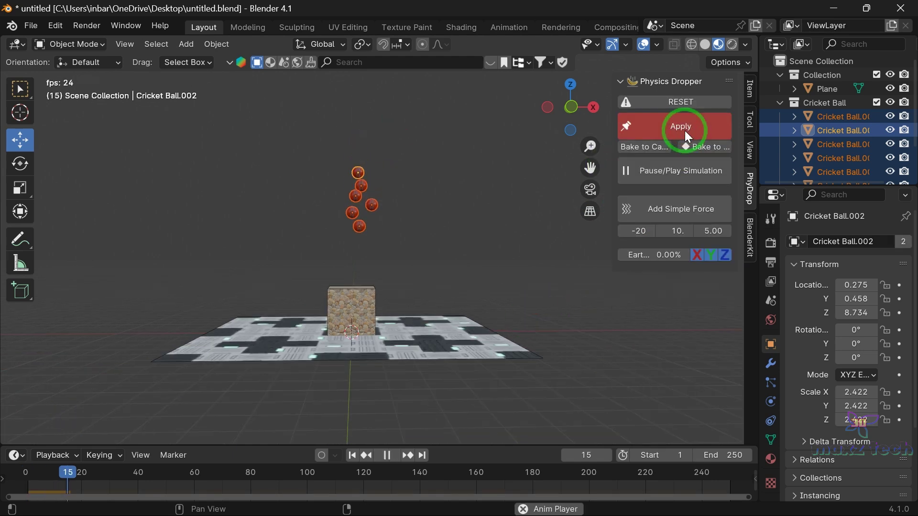
key(space)
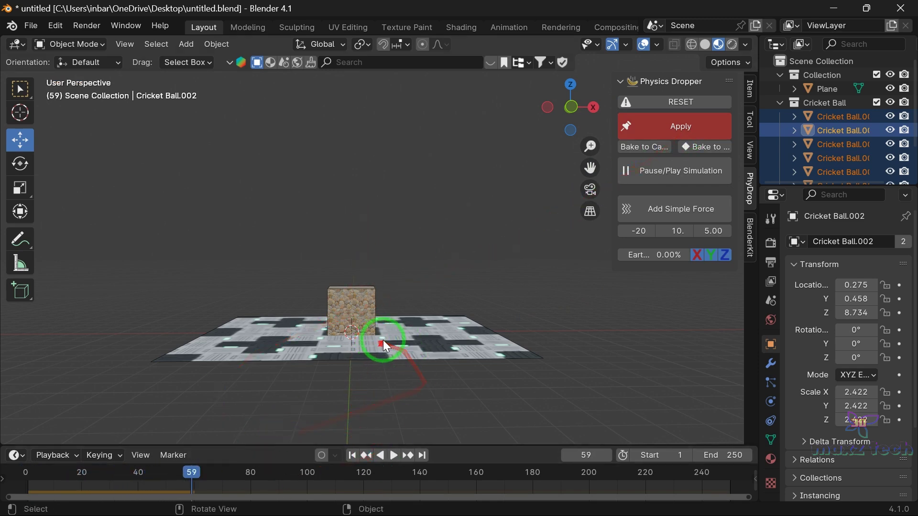
click(717, 101)
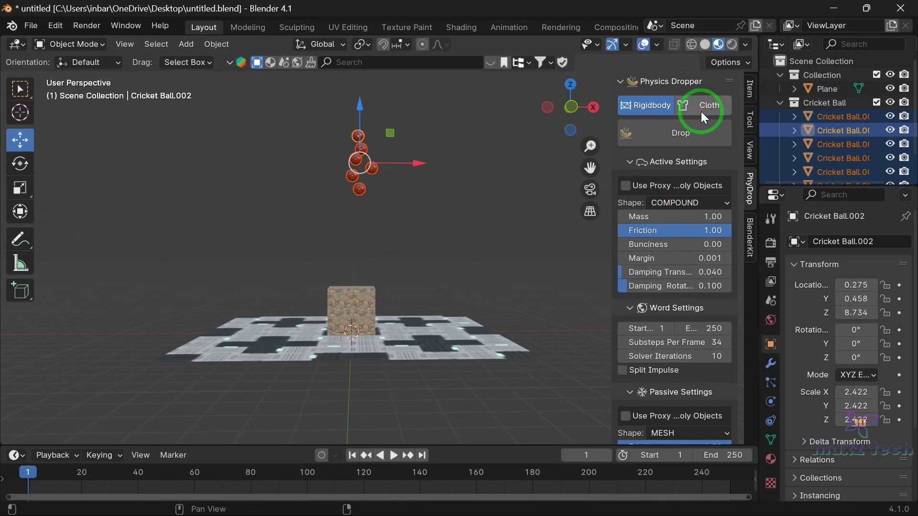
Switch Physics Dropper to Cloth mode and delete all the cricket balls
click(703, 112)
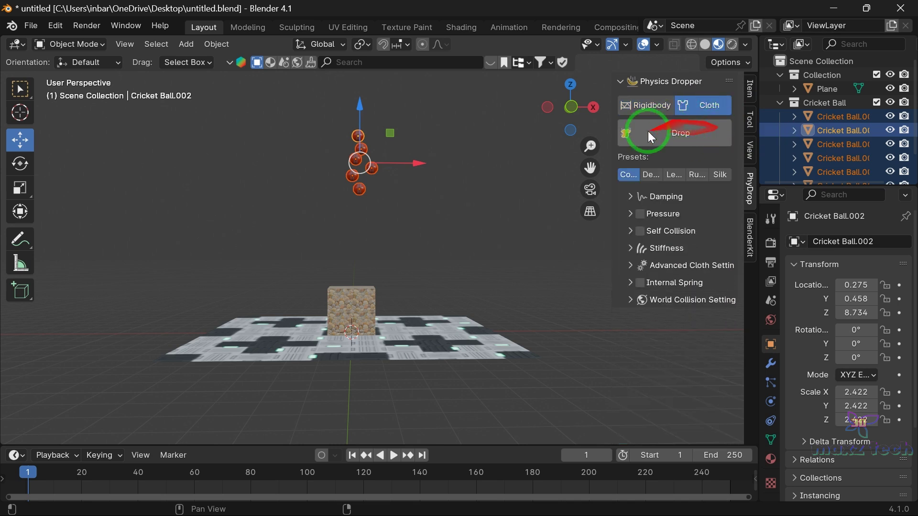
drag(321, 91, 471, 244)
key(x)
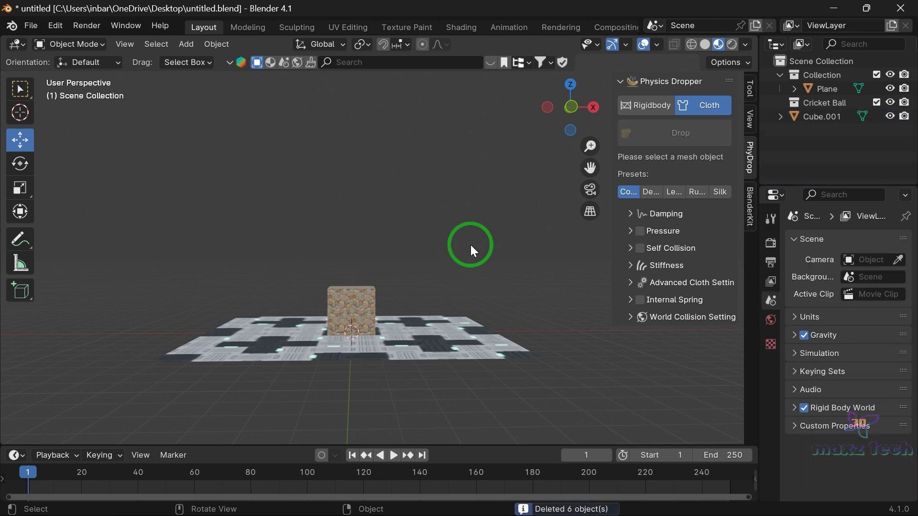
Add a plane, move it high above the cube along Z, and scale it up
key(shift+a)
click(388, 200)
key(g)
key(z)
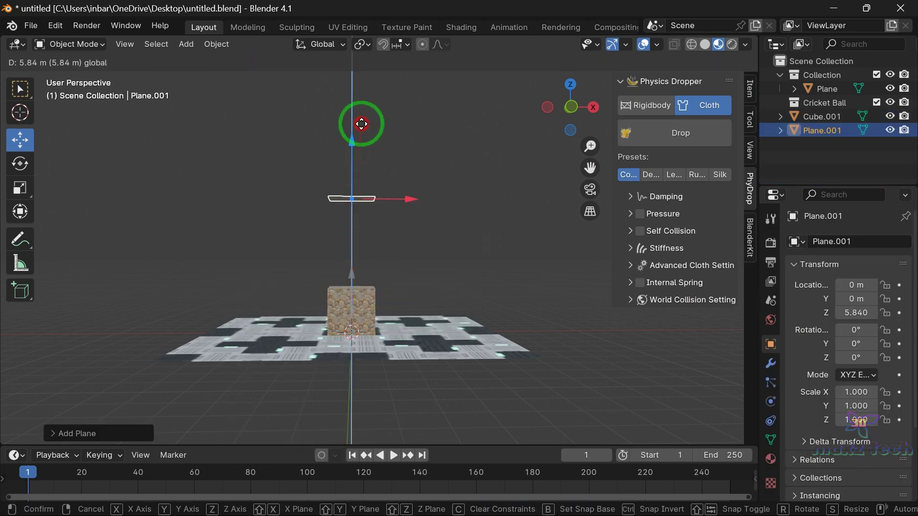
click(355, 169)
key(s)
click(366, 172)
drag(572, 85, 593, 120)
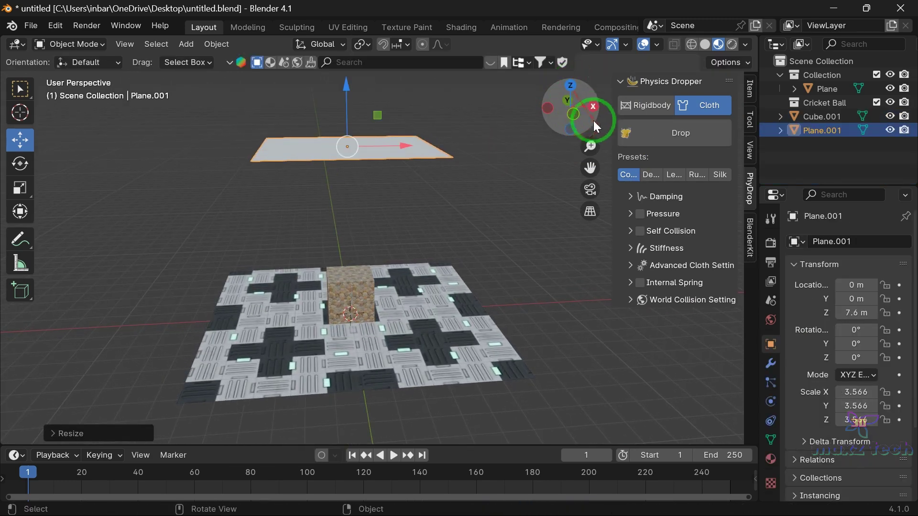
Subdivide the plane's mesh with 40 cuts in Edit Mode, then return to Object Mode
key(Tab)
right_click(329, 150)
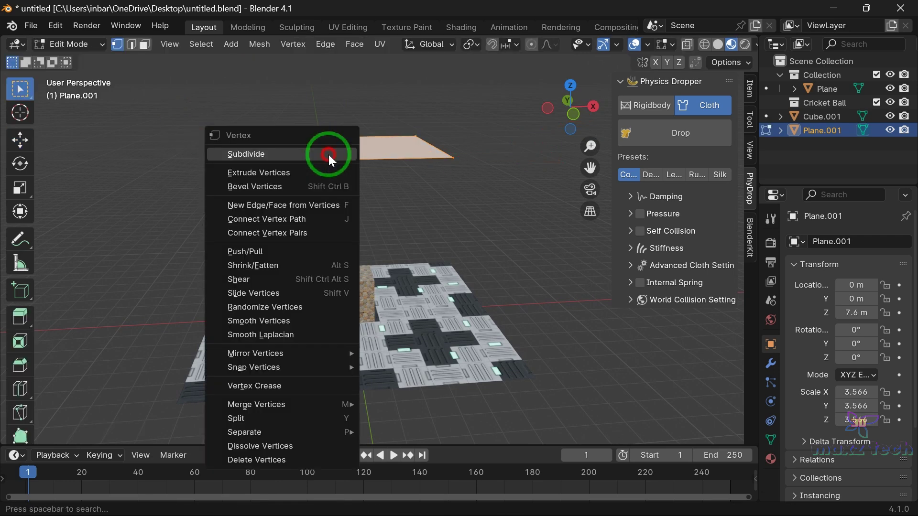
click(329, 155)
click(105, 438)
double_click(179, 337)
text(40)
key(Return)
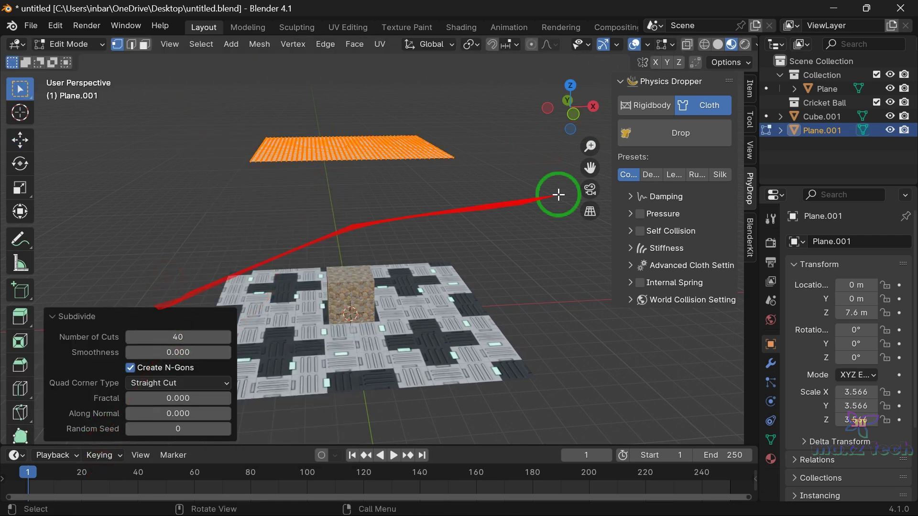
key(Tab)
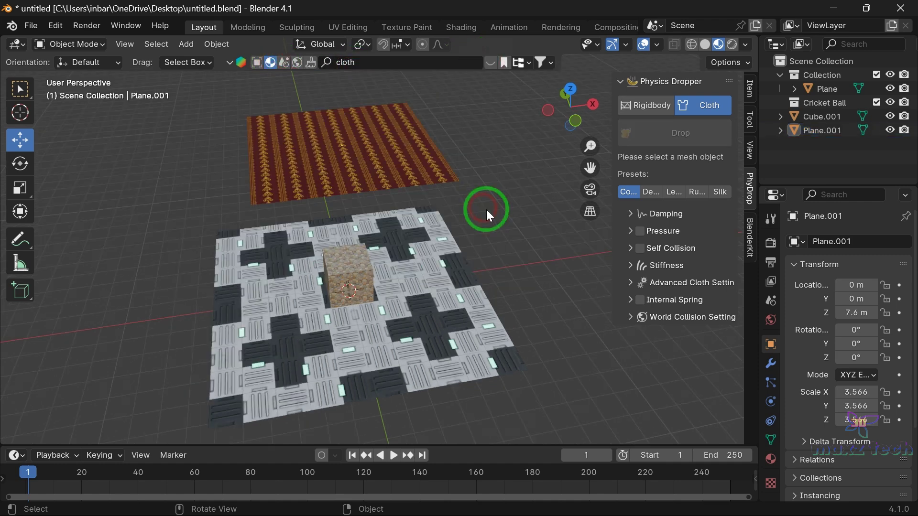
mouse_move(572, 125)
mouse_down()
mouse_move(540, 85)
mouse_move(596, 144)
mouse_up()
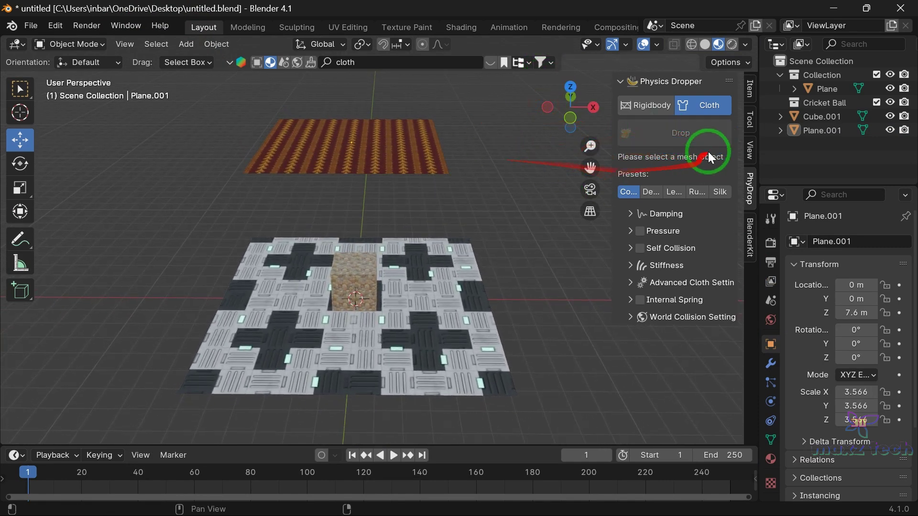
Drop Plane.001 as cloth over the stone cube, with Earth raised to 25.49%
click(367, 168)
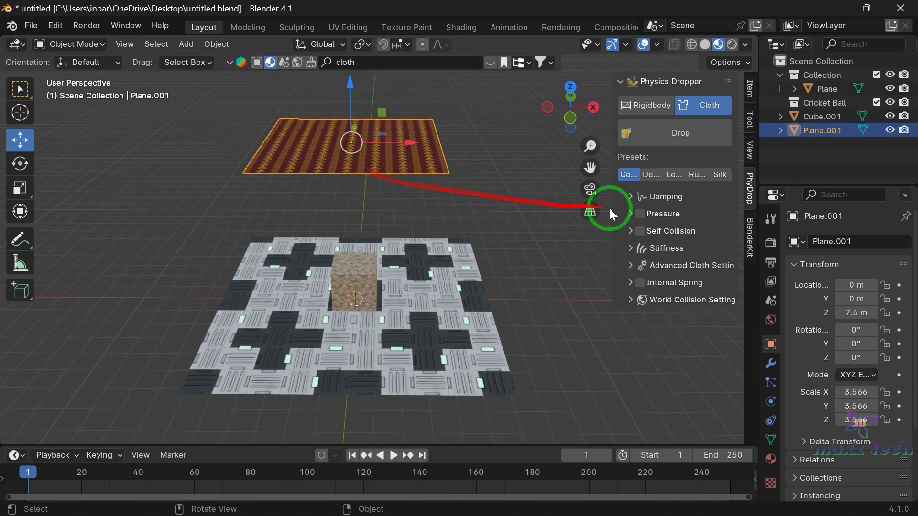
click(692, 140)
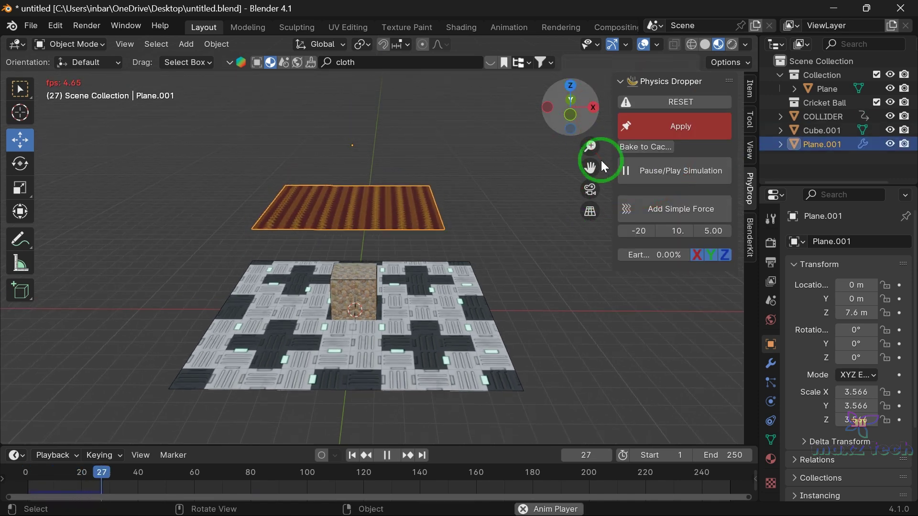
drag(602, 160, 588, 167)
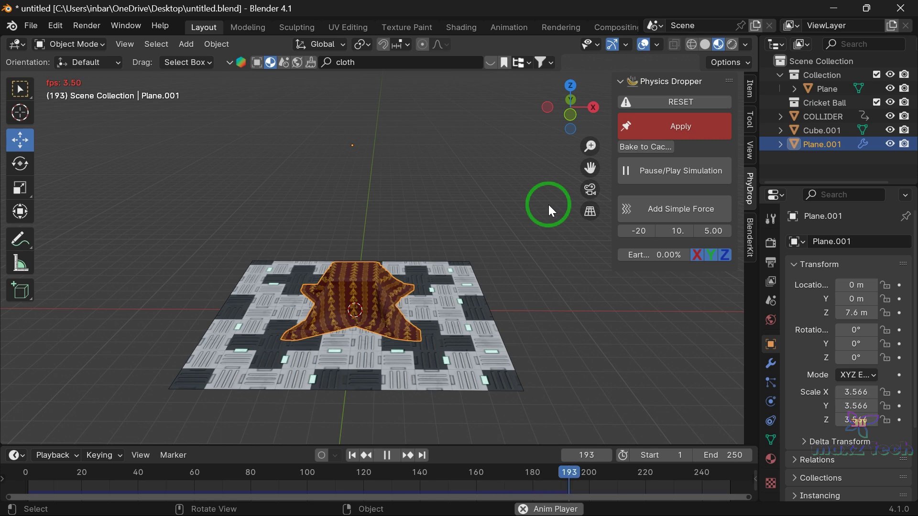
scroll(543, 229, up, 2)
scroll(502, 226, up, 1)
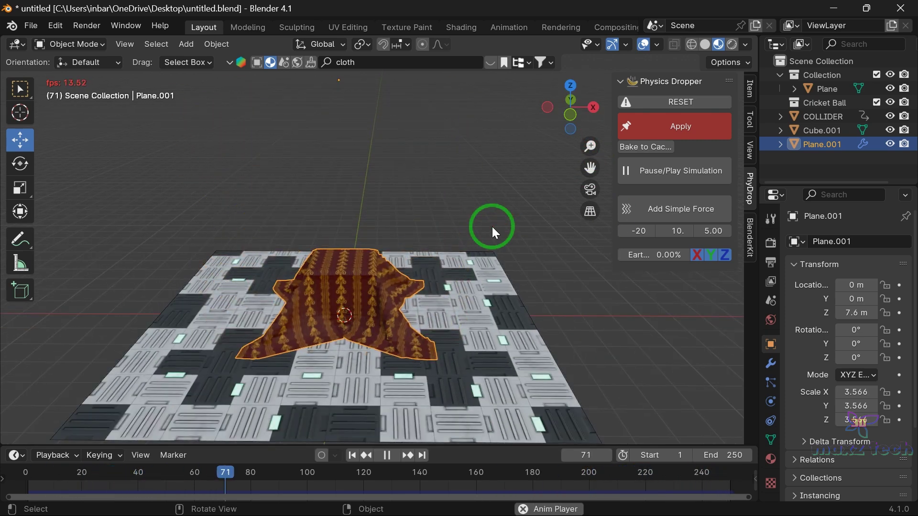
drag(633, 255, 660, 256)
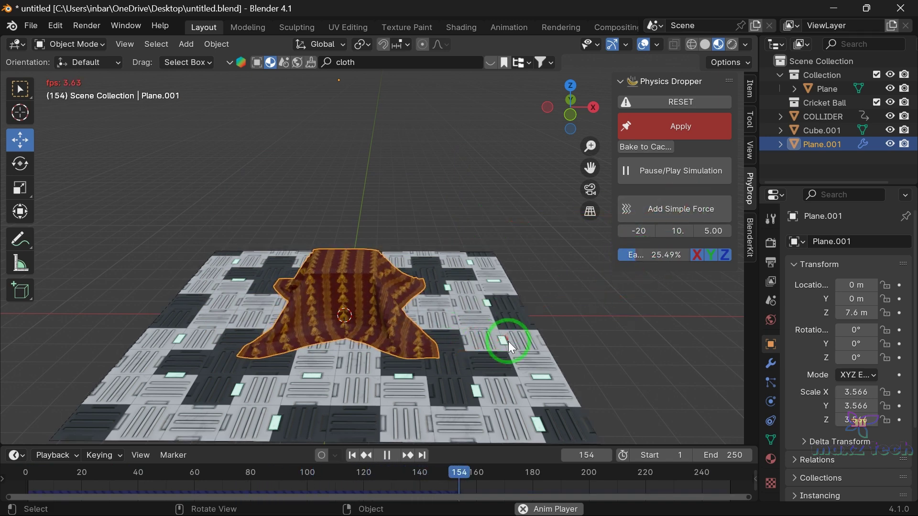
click(681, 213)
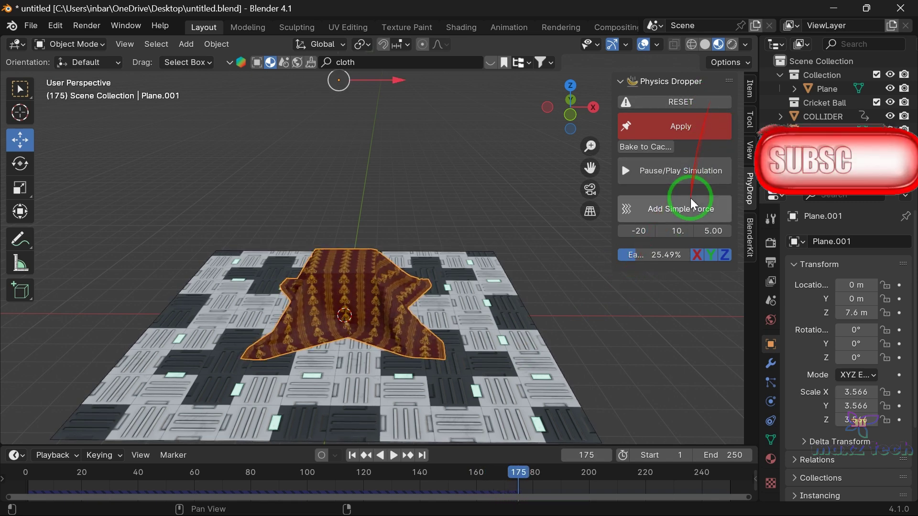
Add a simple force to the cloth, move it toward the cloth, and test the simulation
click(680, 208)
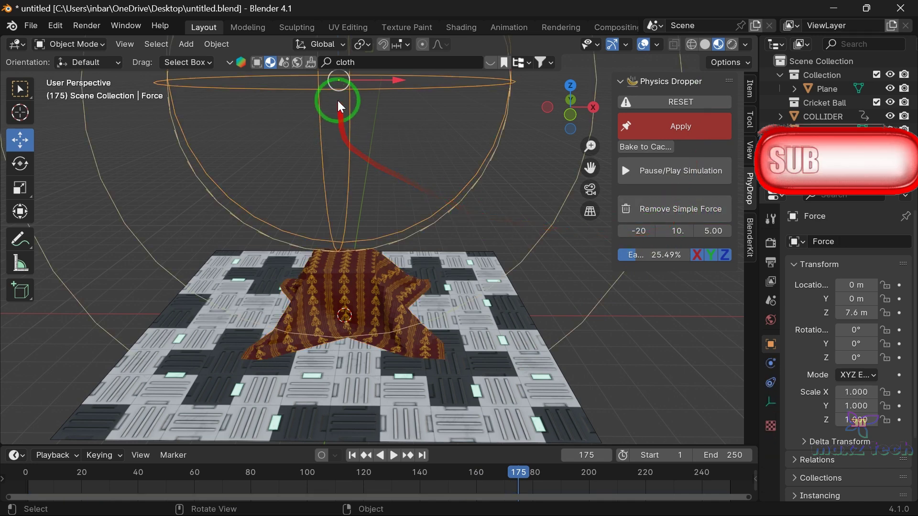
scroll(441, 152, down, 3)
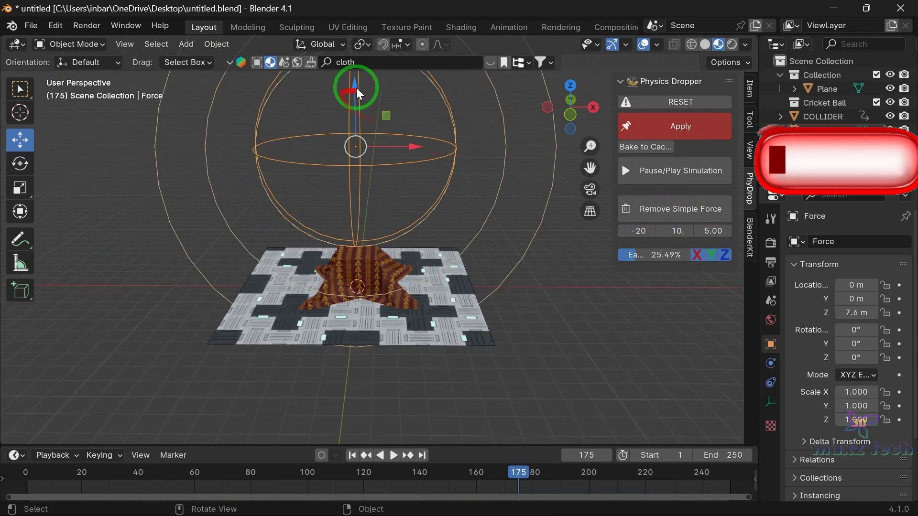
drag(358, 90, 386, 244)
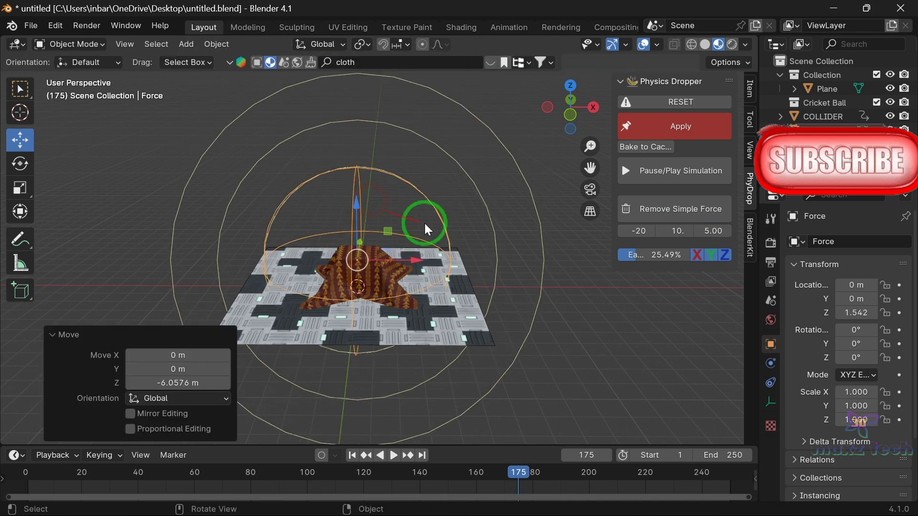
key(space)
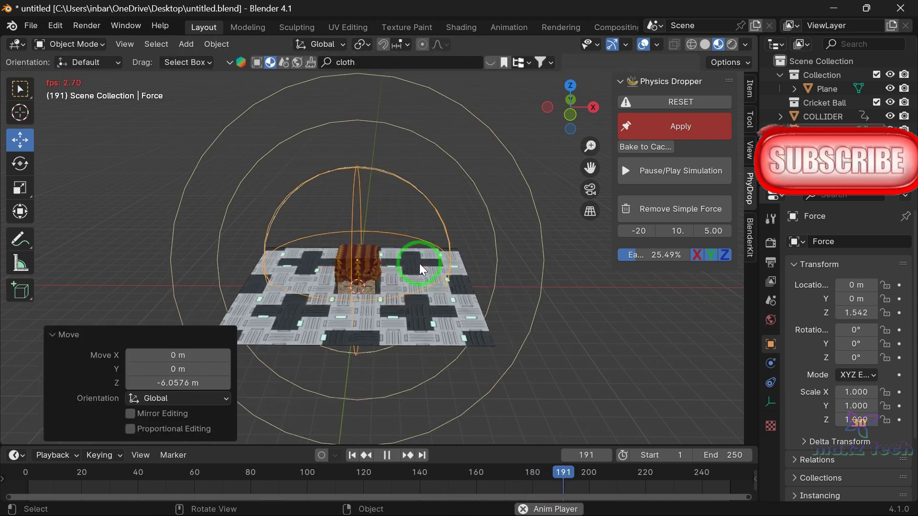
scroll(443, 247, up, 3)
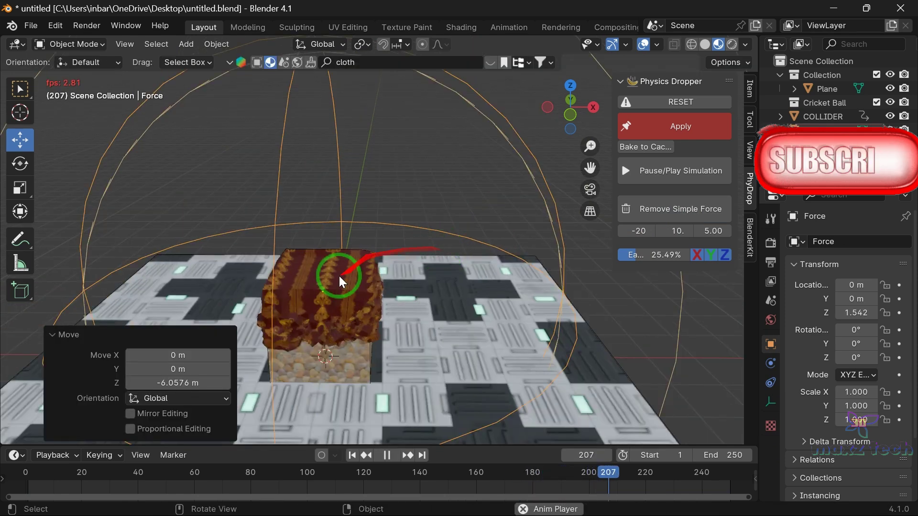
click(21, 139)
click(626, 170)
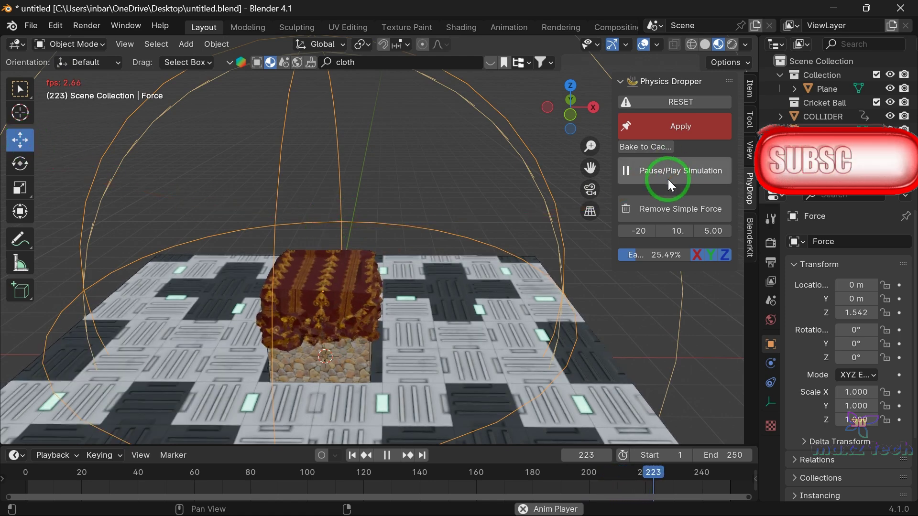
Raise the force field along Z above the cube and replay the simulation
mouse_move(316, 226)
mouse_down()
mouse_move(309, 94)
mouse_move(337, 292)
mouse_up()
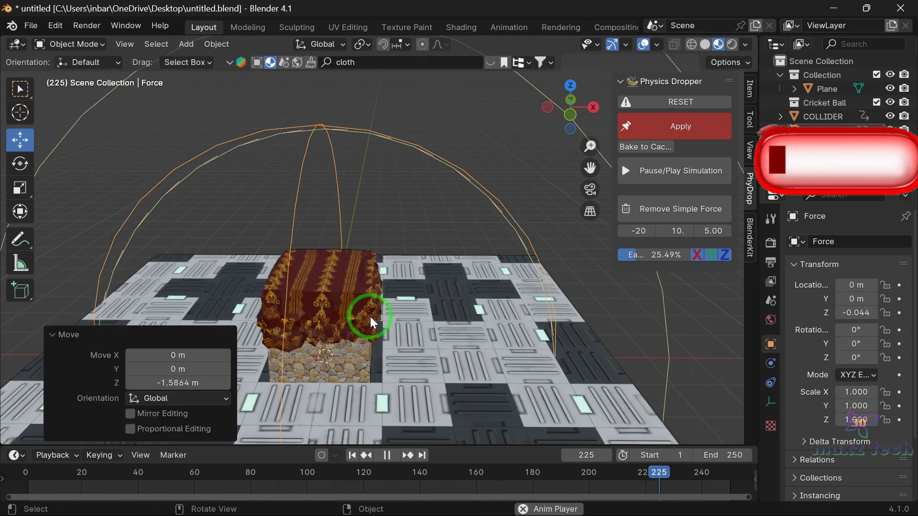
key(space)
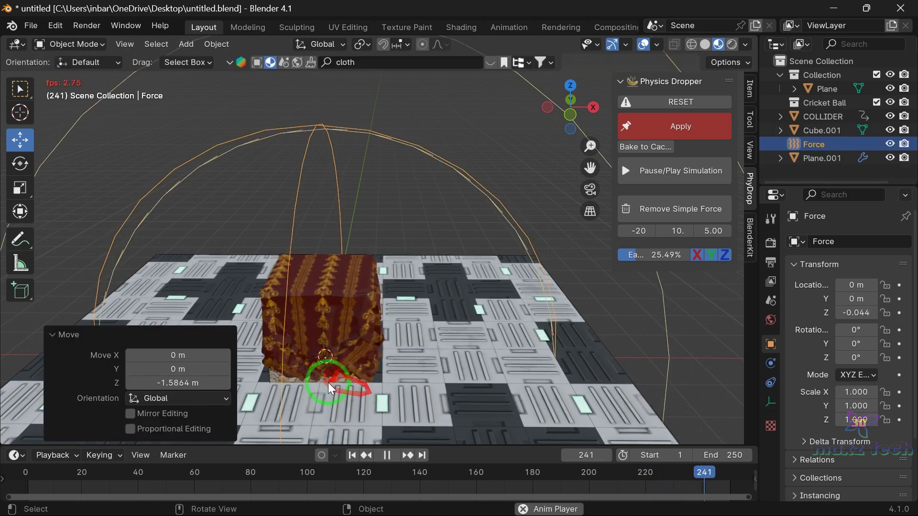
key(space)
mouse_move(320, 305)
mouse_down()
mouse_move(330, 327)
mouse_move(363, 352)
mouse_up()
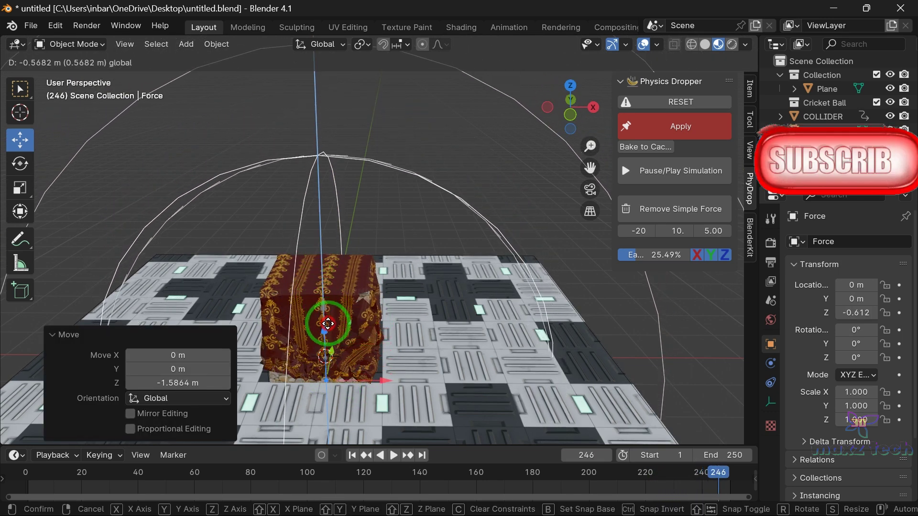
key(space)
key(space)
Place the force field high above the cube (Z 3.676) and play until the cloth lifts
drag(570, 107, 504, 218)
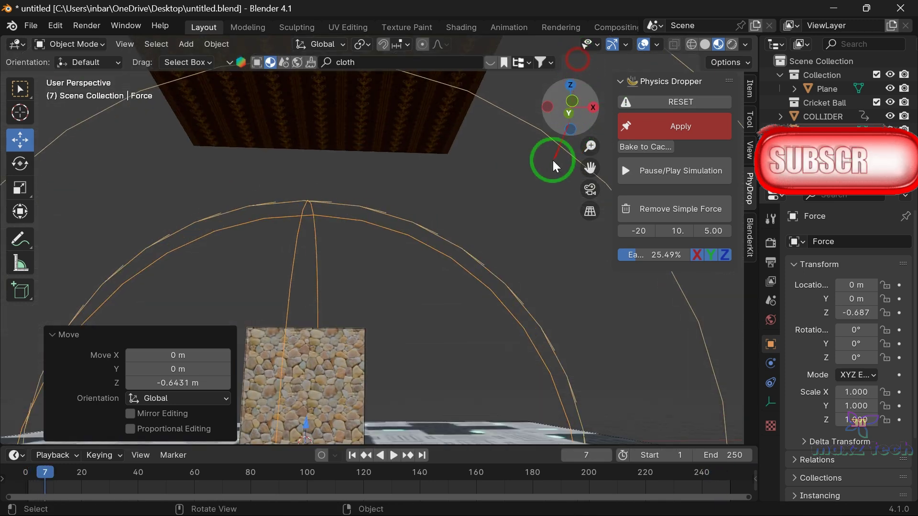
key(space)
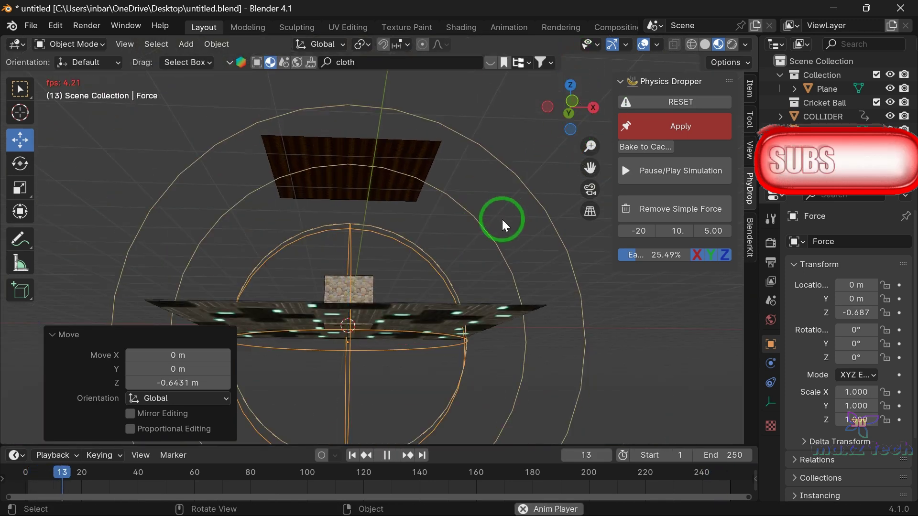
drag(577, 107, 572, 90)
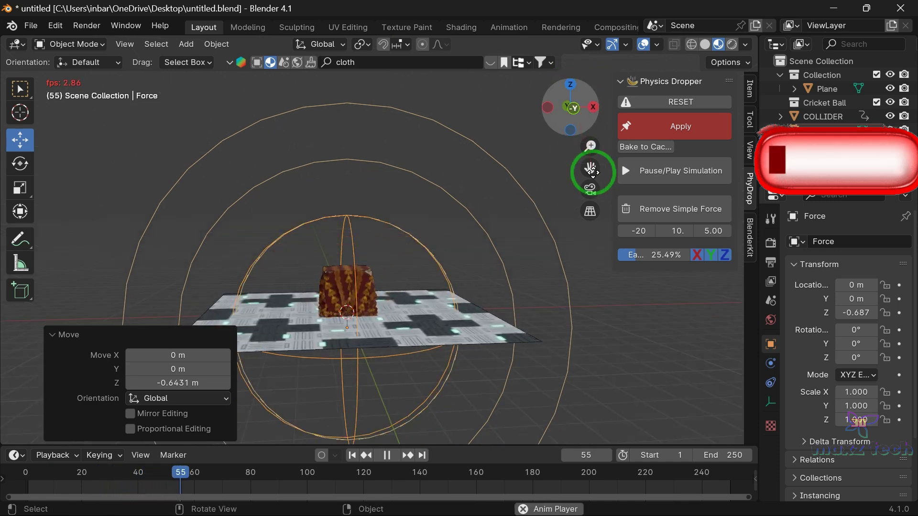
drag(590, 167, 589, 45)
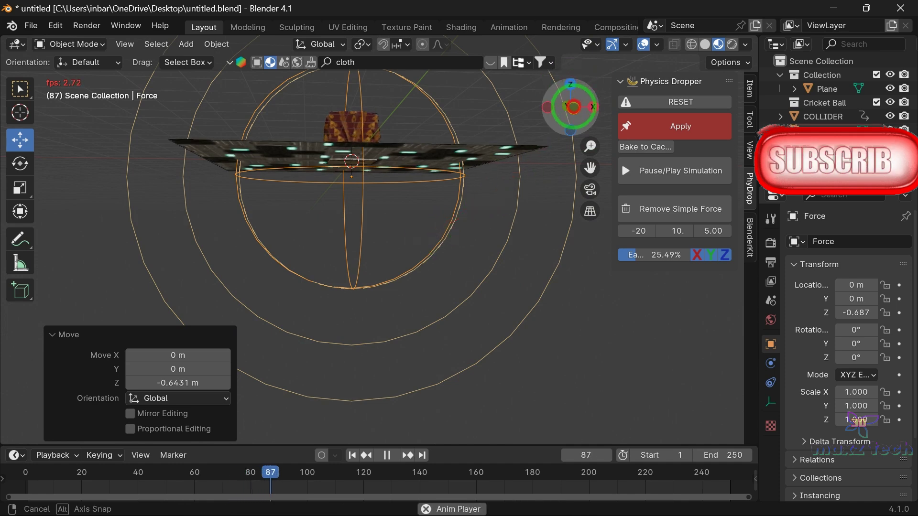
drag(572, 108, 572, 90)
scroll(384, 143, down, 2)
scroll(184, 205, down, 2)
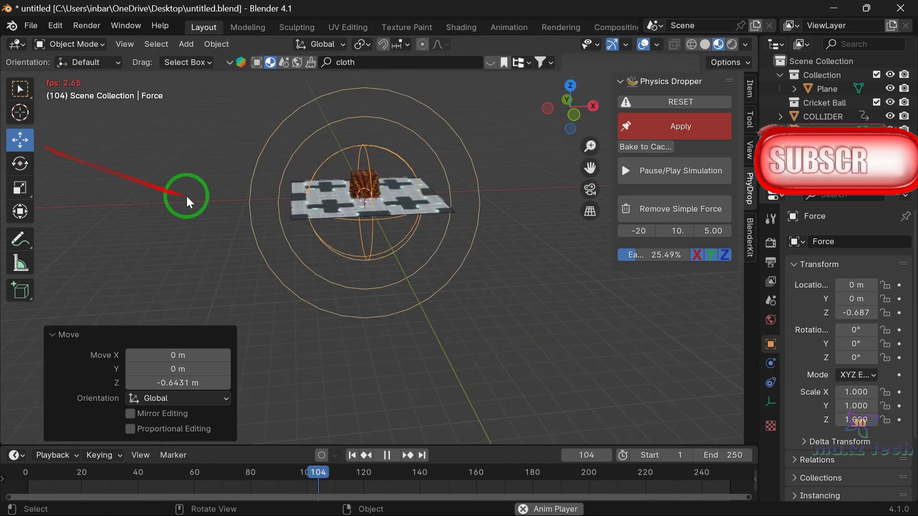
key(g)
click(366, 108)
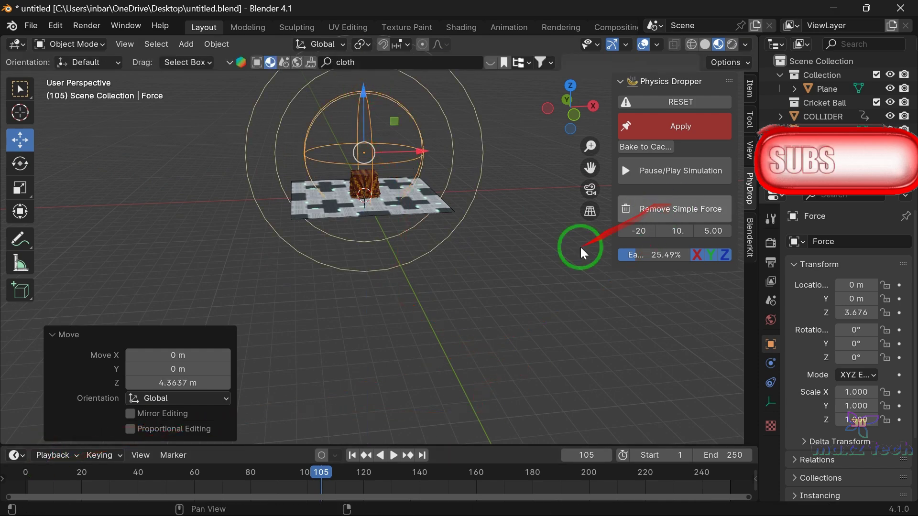
key(space)
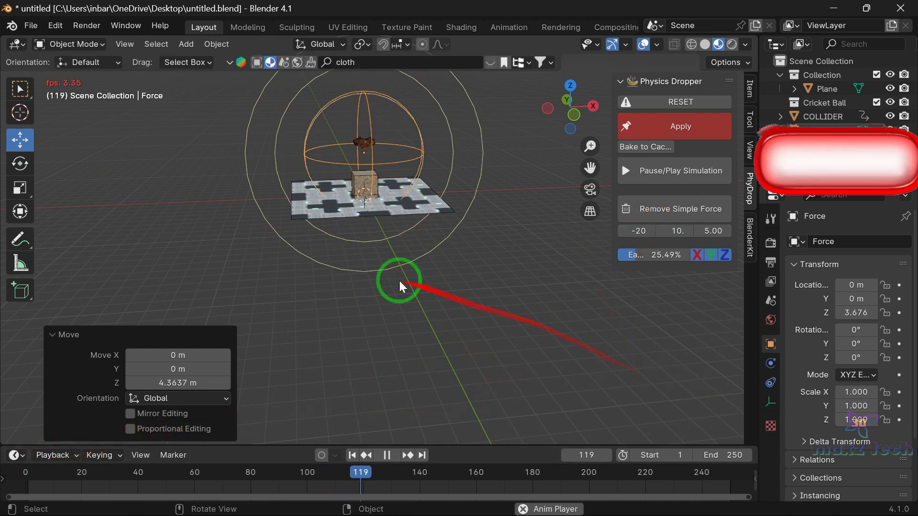
shift+middle_drag(400, 280, 425, 287)
drag(592, 166, 390, 164)
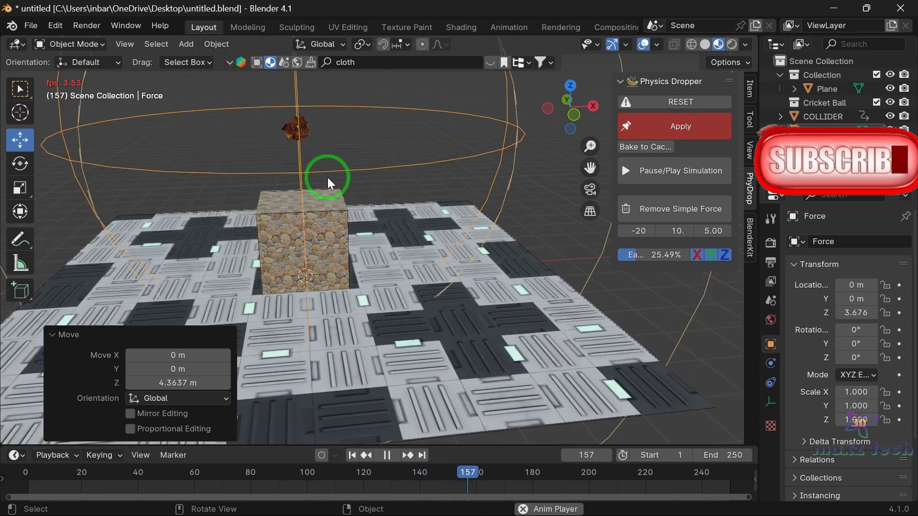
key(space)
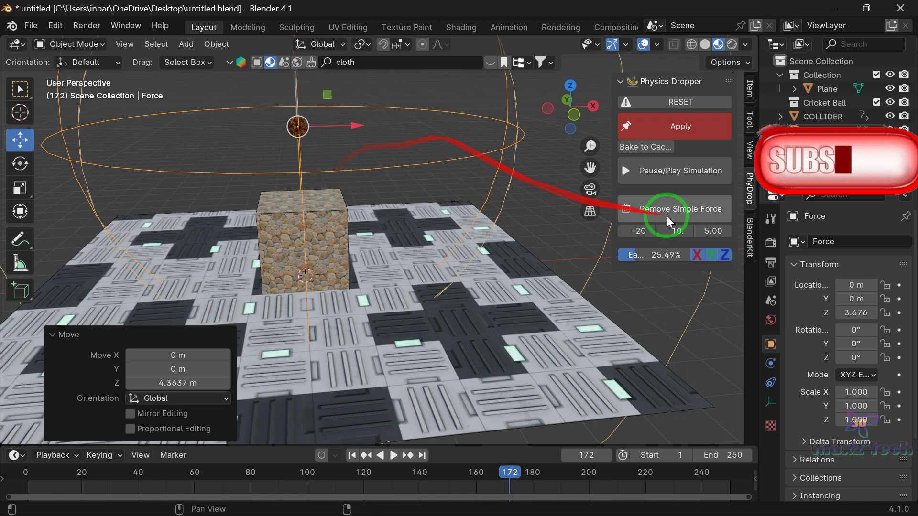
Remove the simple force, replay the cloth draping over the cube, then reset
click(680, 208)
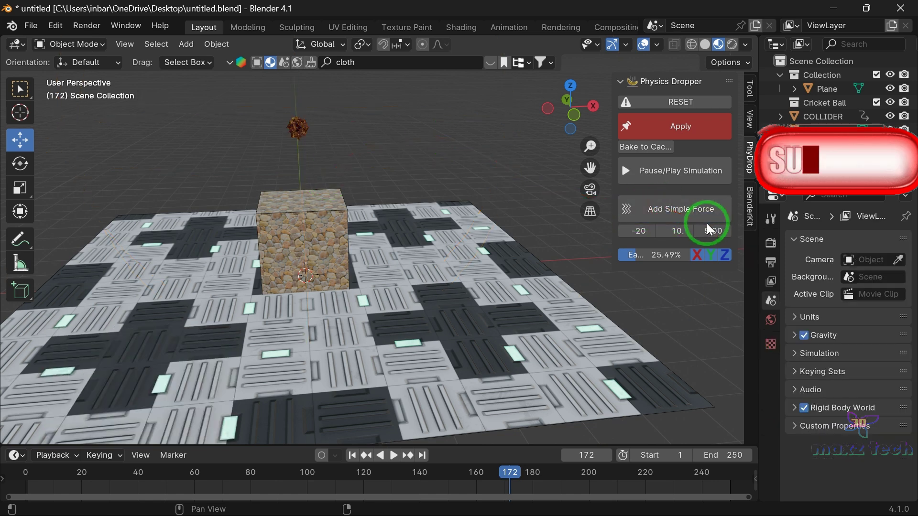
key(space)
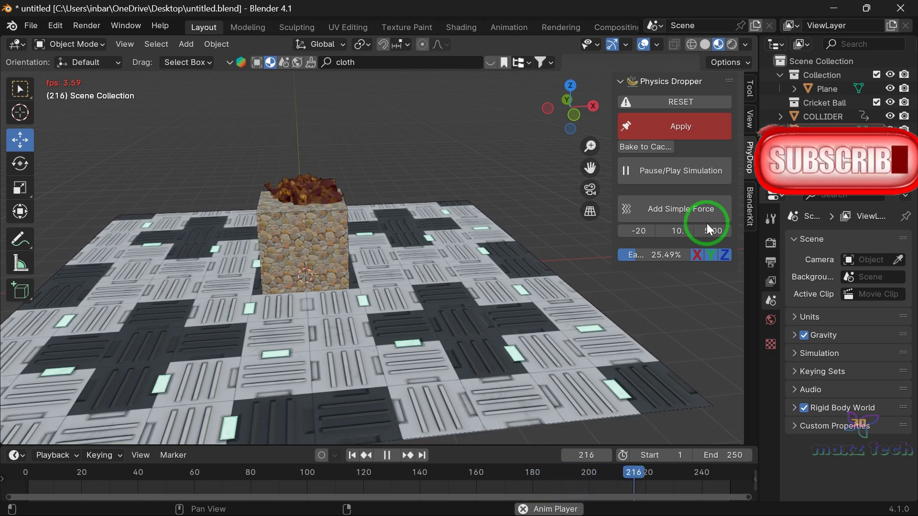
scroll(468, 178, down, 3)
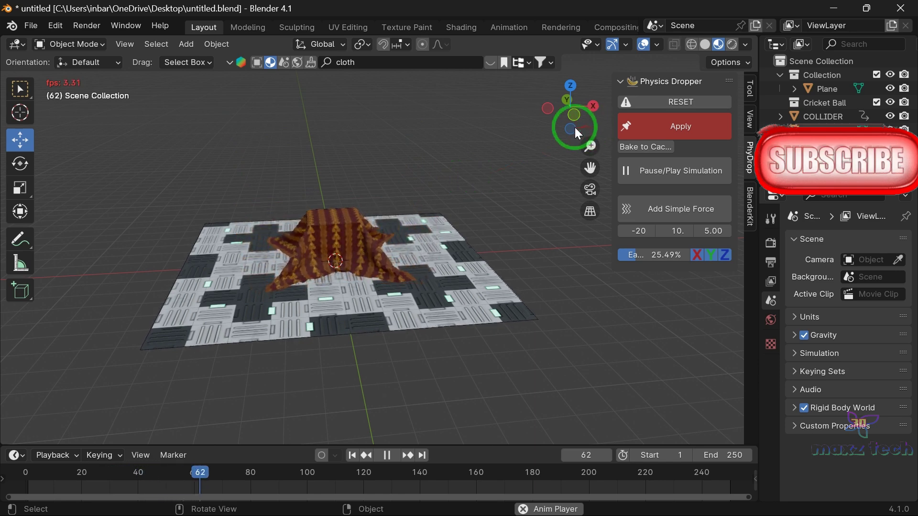
mouse_move(570, 115)
mouse_down()
mouse_move(562, 131)
mouse_move(575, 145)
mouse_up()
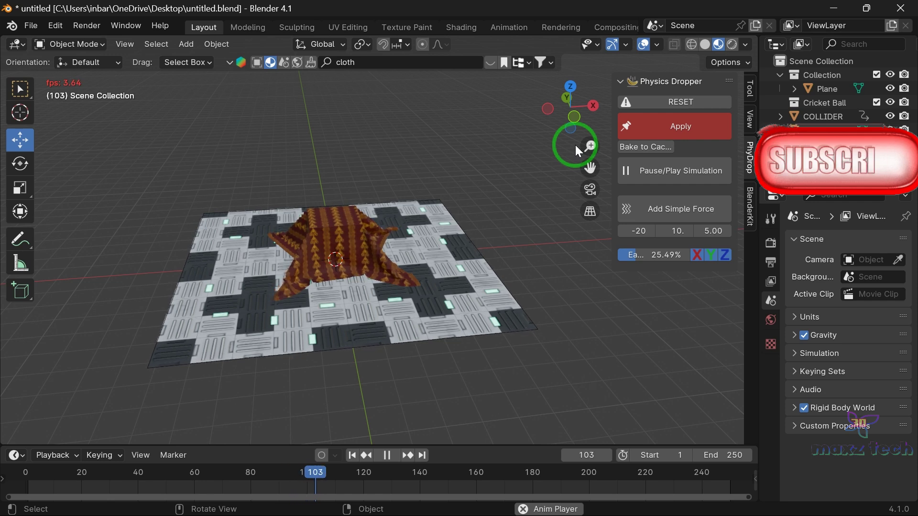
click(680, 102)
Shrink the cricket ball, drop it as cloth, and set Earth gravity to 0%
middle_drag(600, 169, 588, 201)
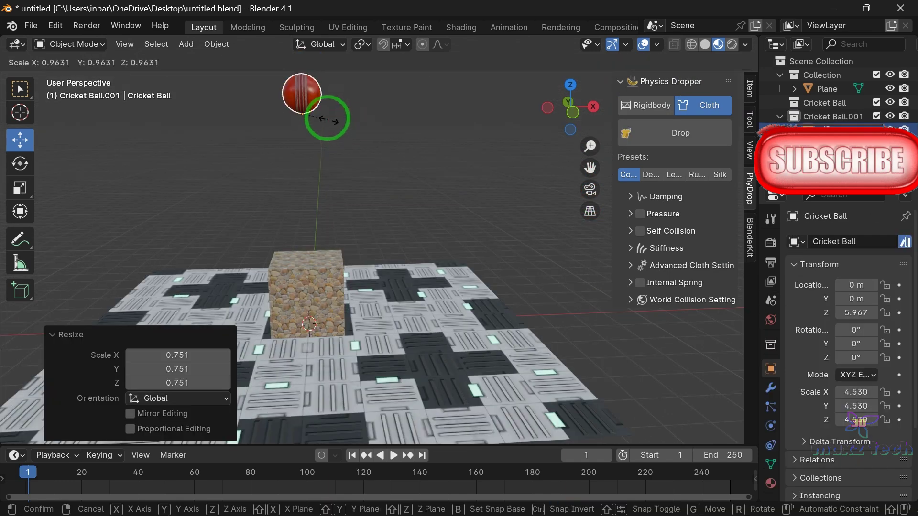
click(324, 115)
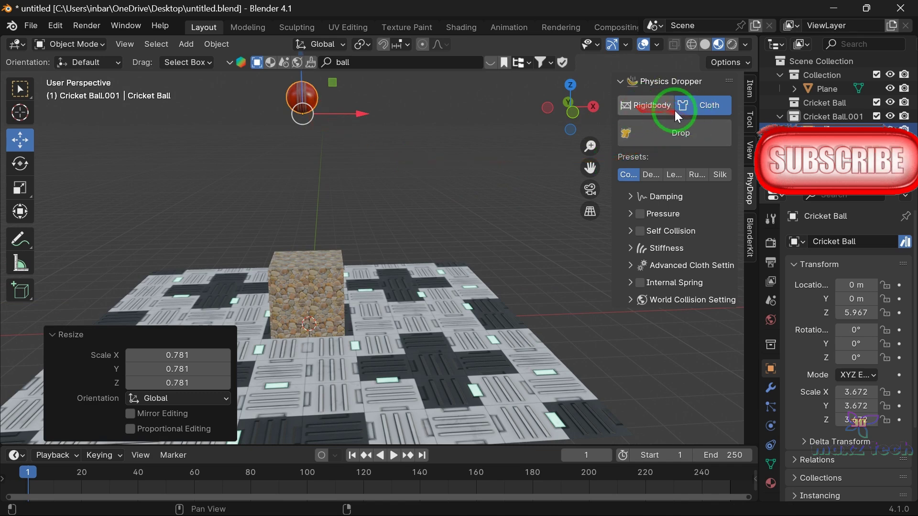
scroll(519, 186, down, 1)
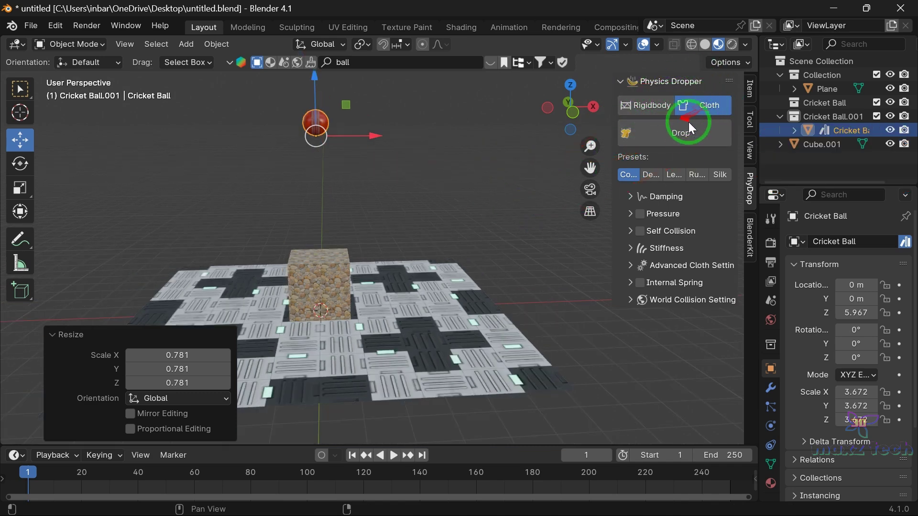
click(673, 138)
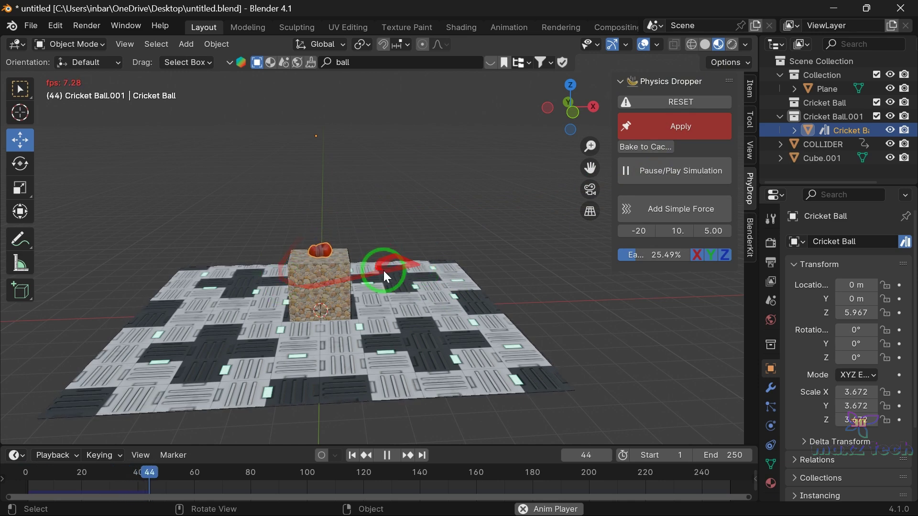
scroll(428, 248, up, 3)
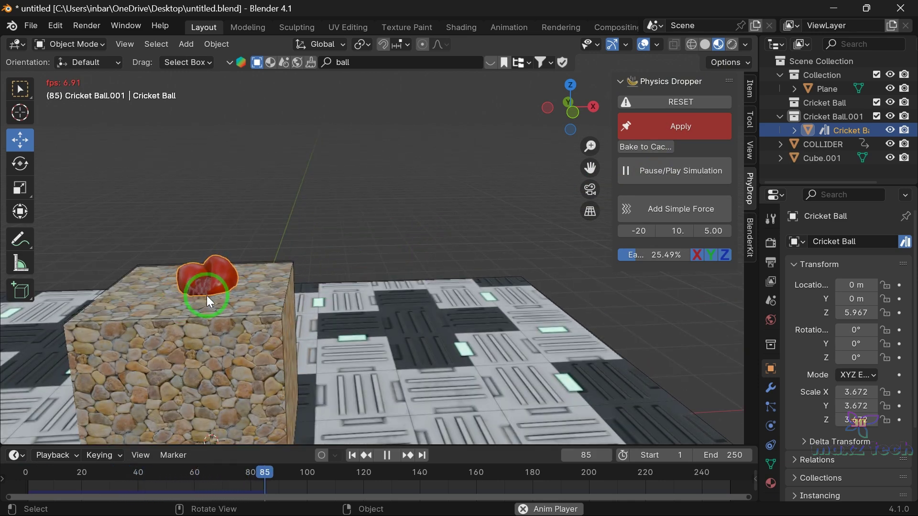
drag(637, 256, 584, 262)
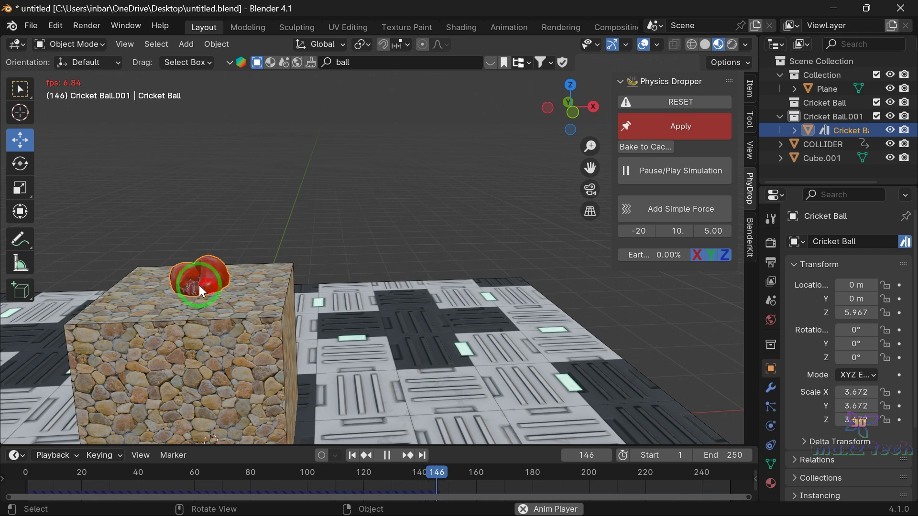
Test-drop the cricket ball as a rigid body, then reset it
click(712, 103)
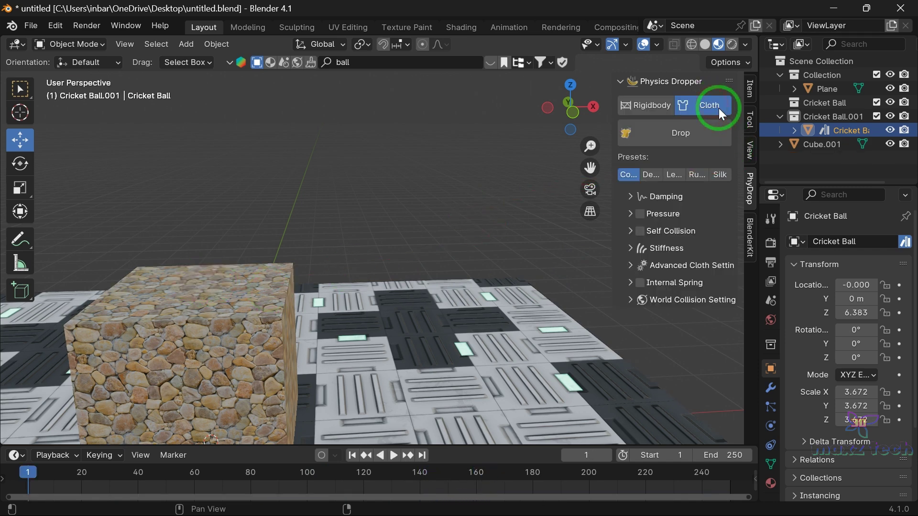
click(649, 106)
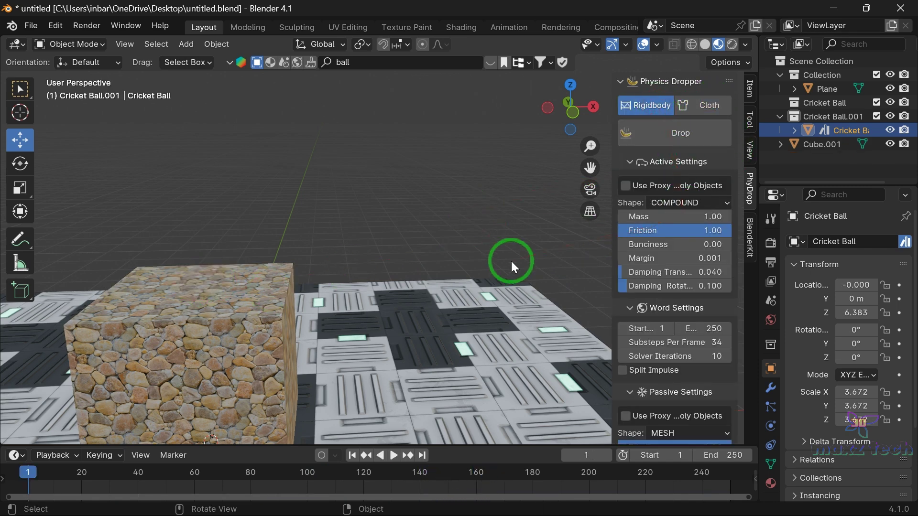
scroll(511, 261, down, 4)
click(683, 133)
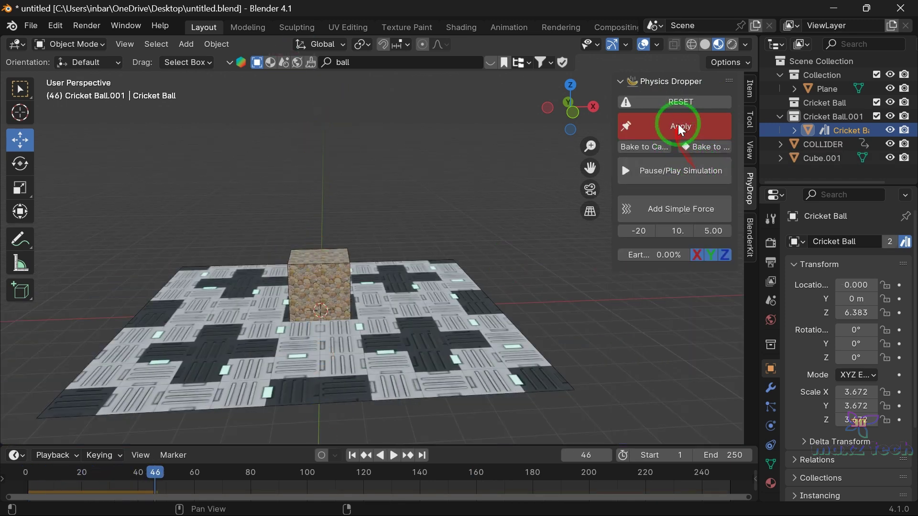
click(686, 102)
Set the collision shape to CONVEX_HULL and drop the ball again
click(689, 202)
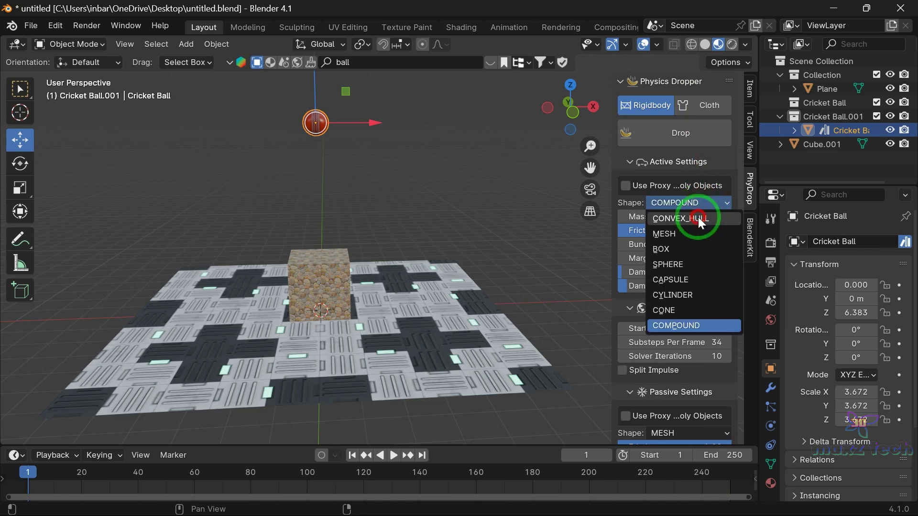
click(681, 218)
click(679, 134)
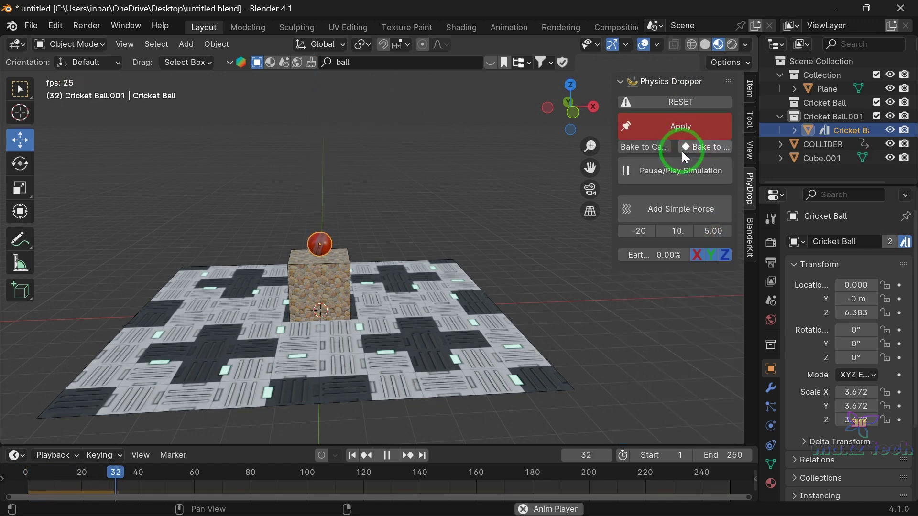